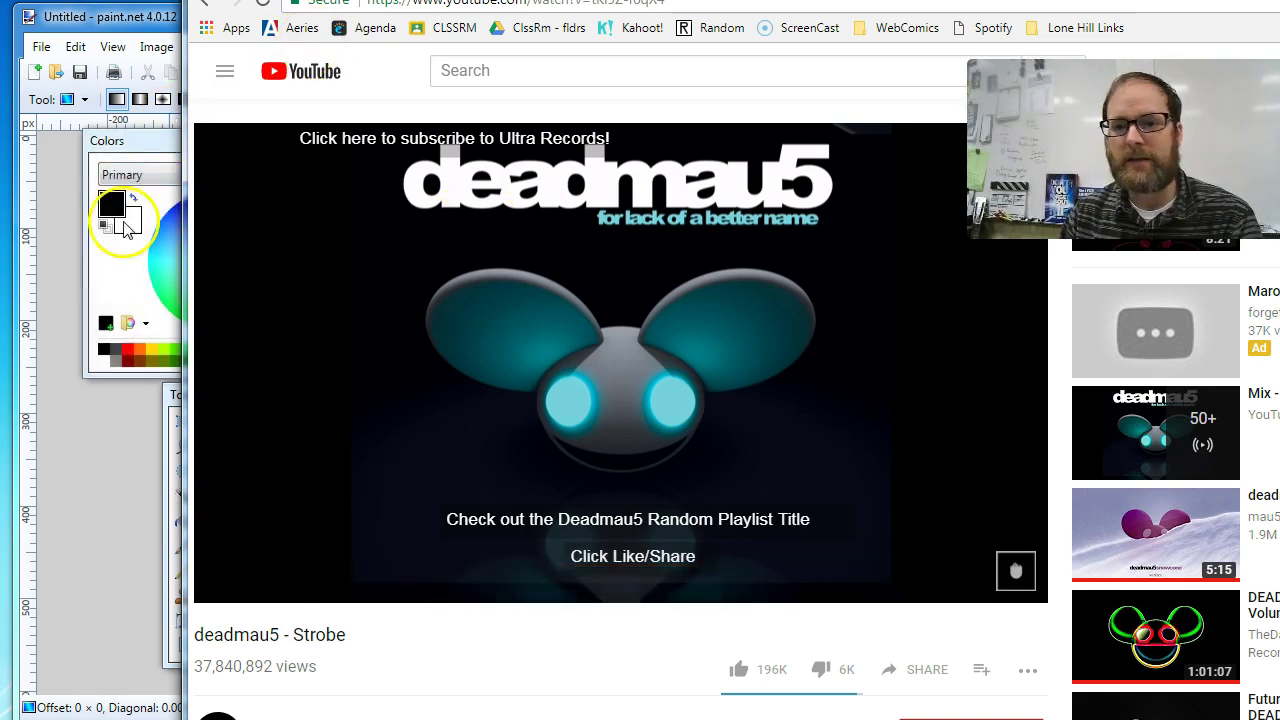
- Hide paint.net's Background layer so the red cracked STEVE shows over transparency
click(137, 463)
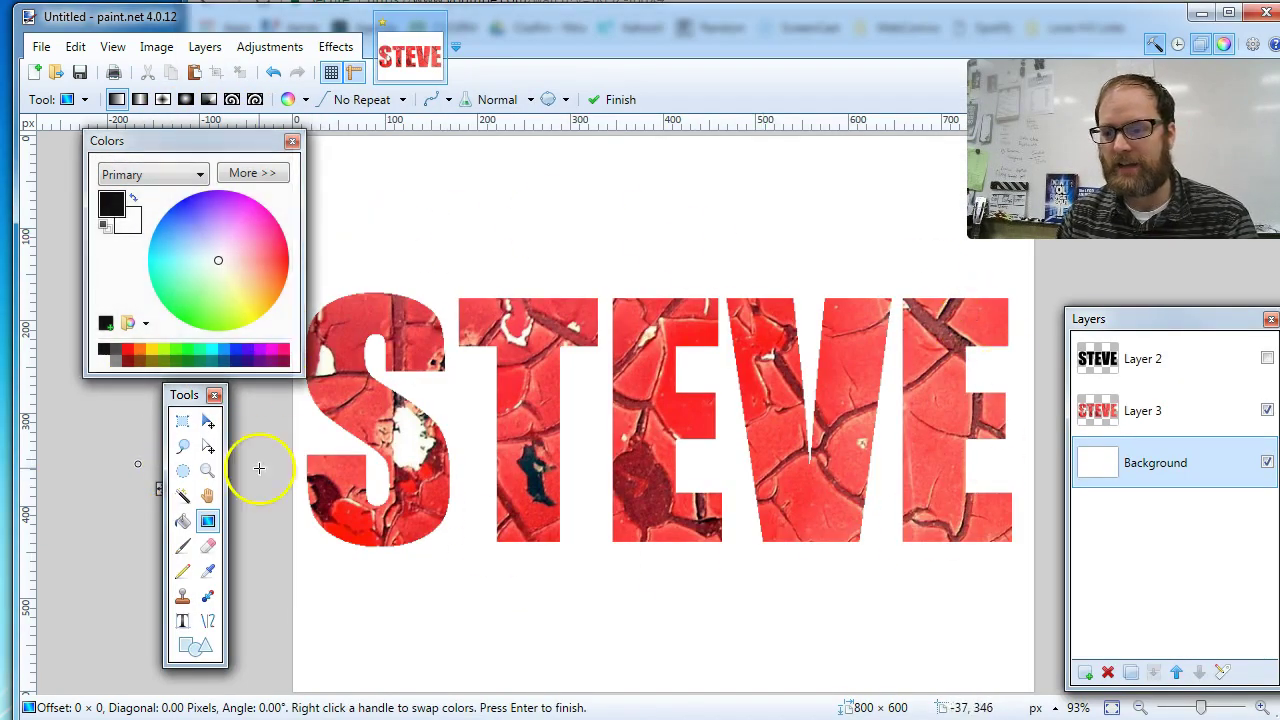
click(1267, 462)
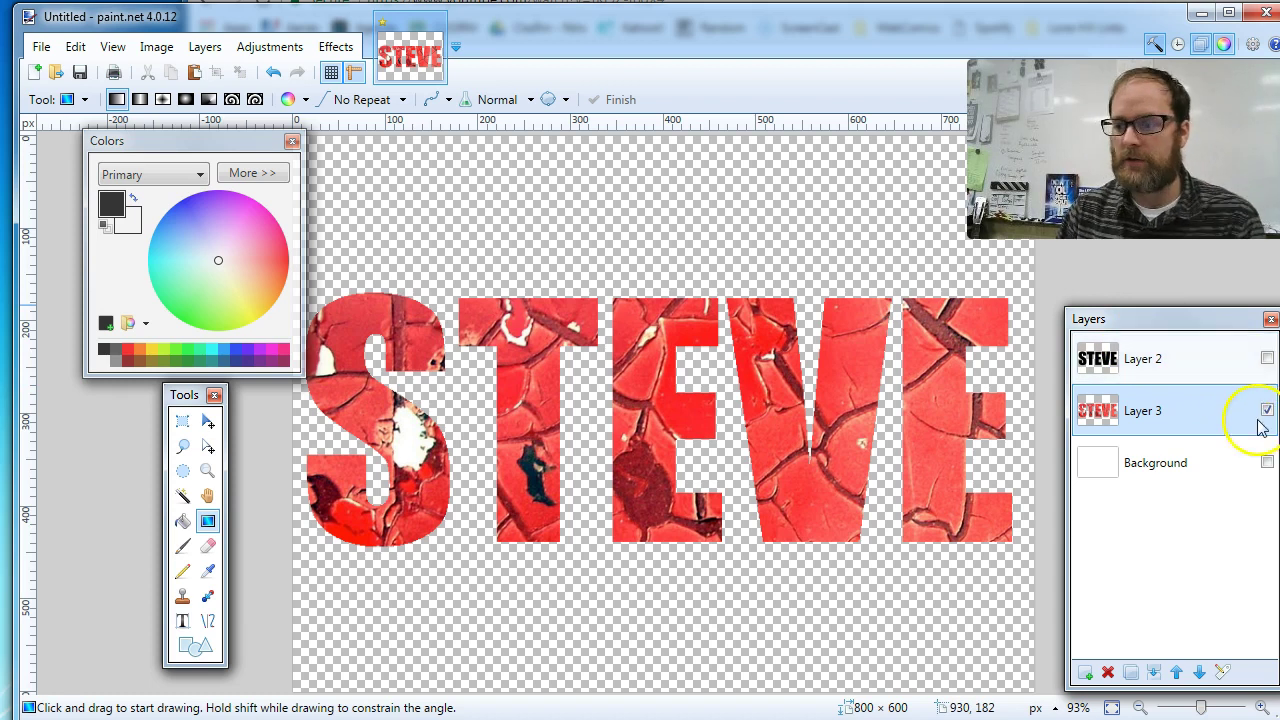
- Delete Layer 3 and the Background layer, then add a fresh blank layer
click(1107, 674)
click(1110, 674)
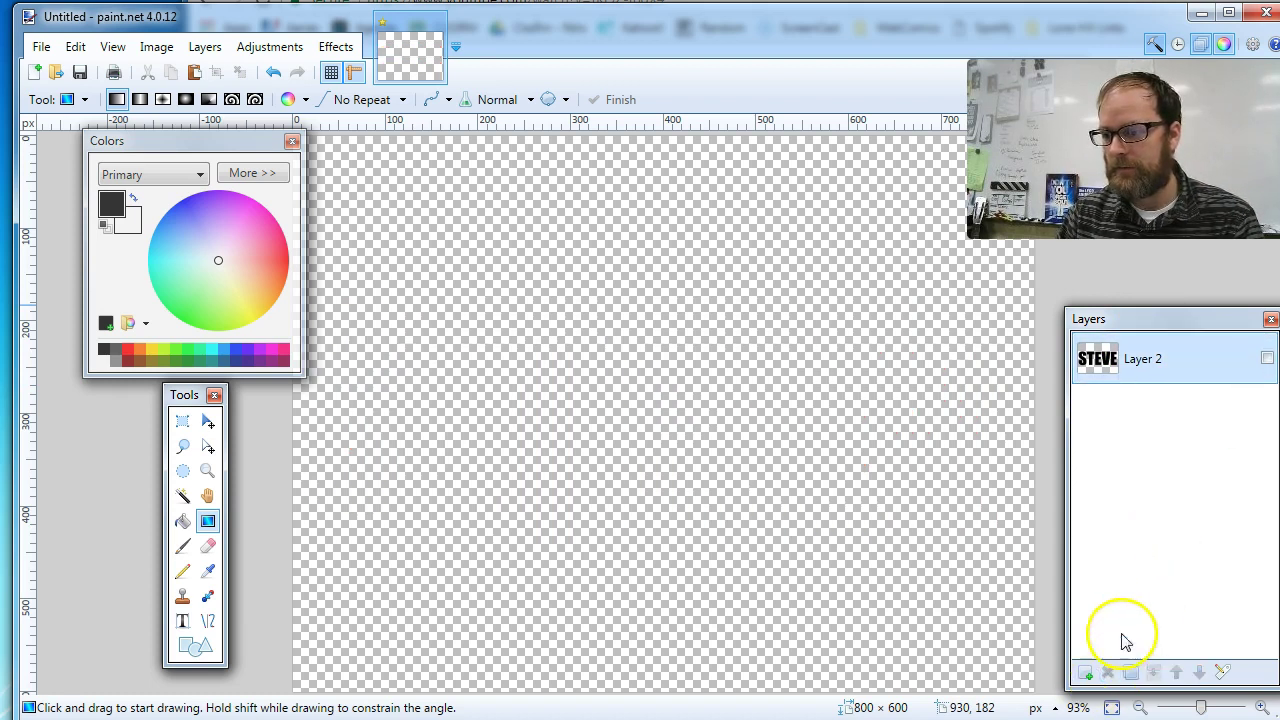
click(1086, 673)
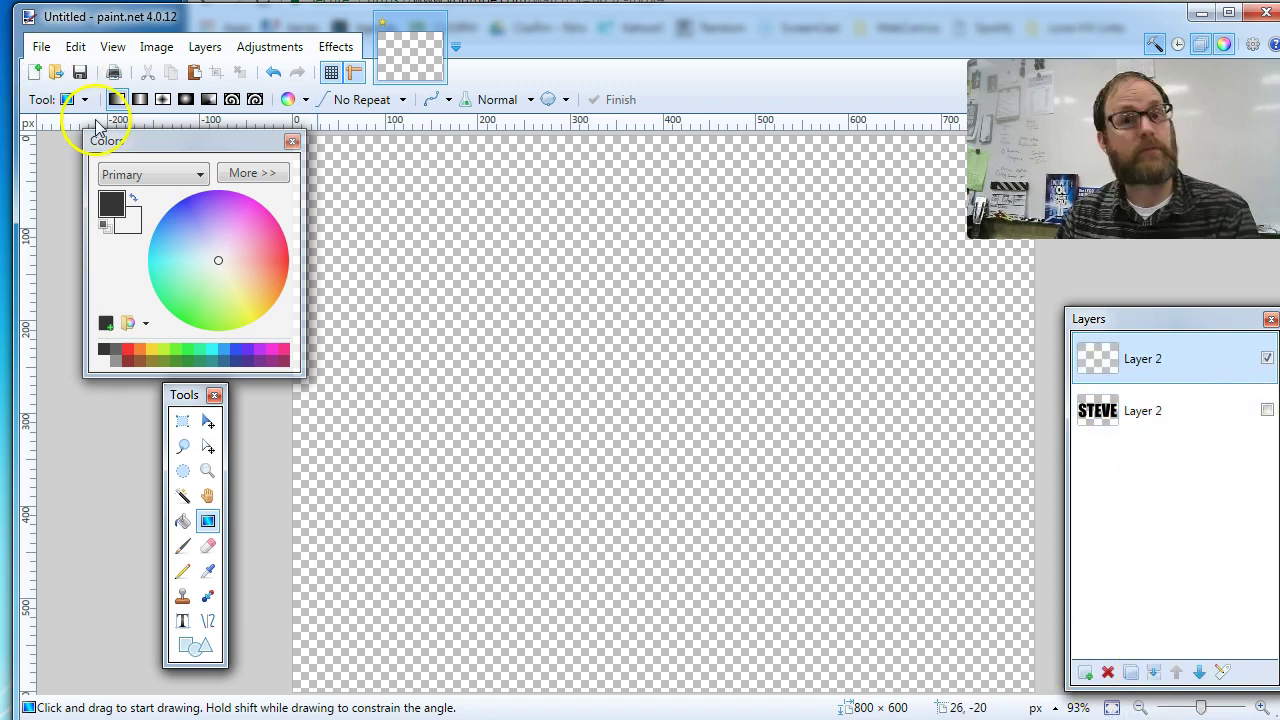
- Create a new 1600 × 1023 image and move the Colors and Tools windows left
click(34, 71)
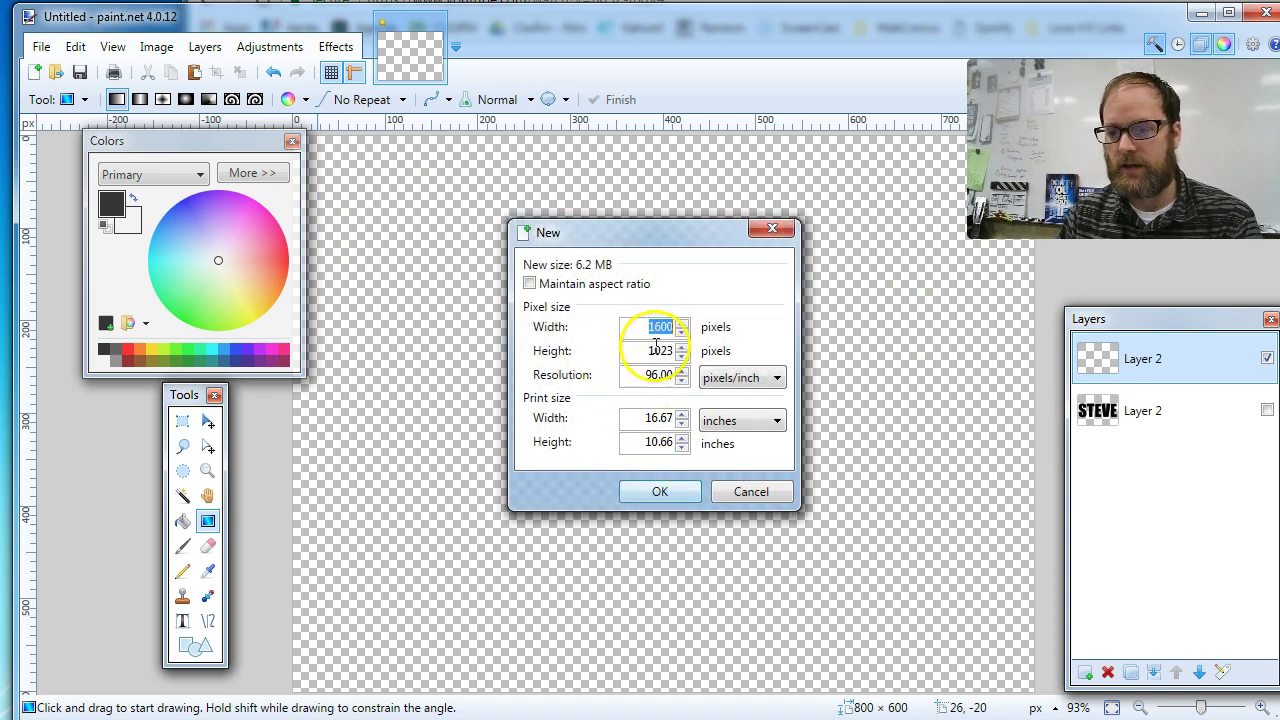
click(659, 493)
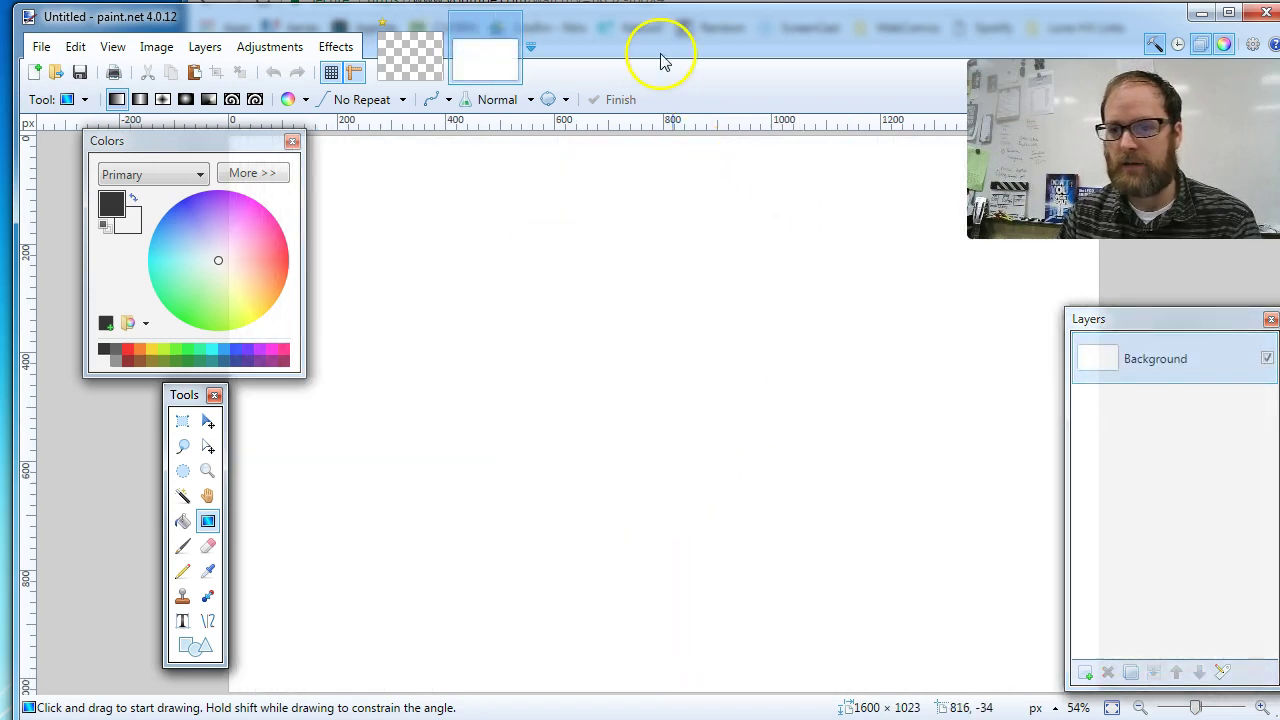
drag(190, 141, 127, 148)
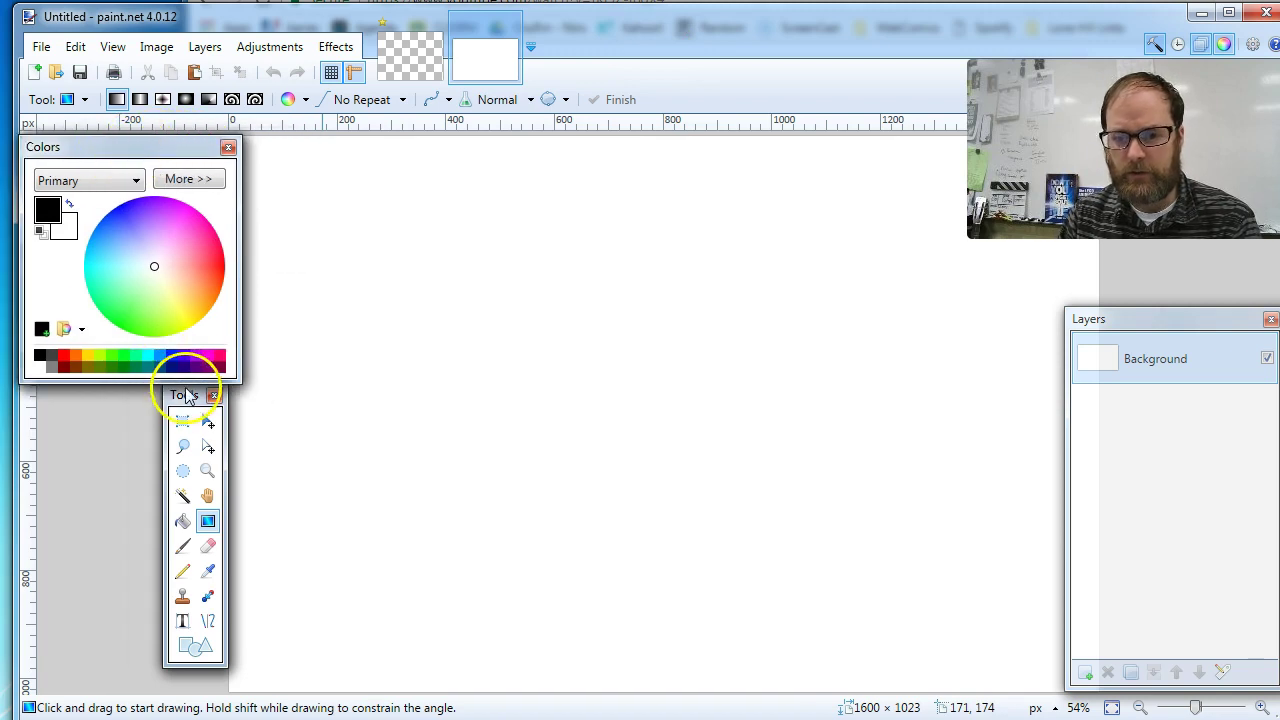
drag(186, 395, 124, 401)
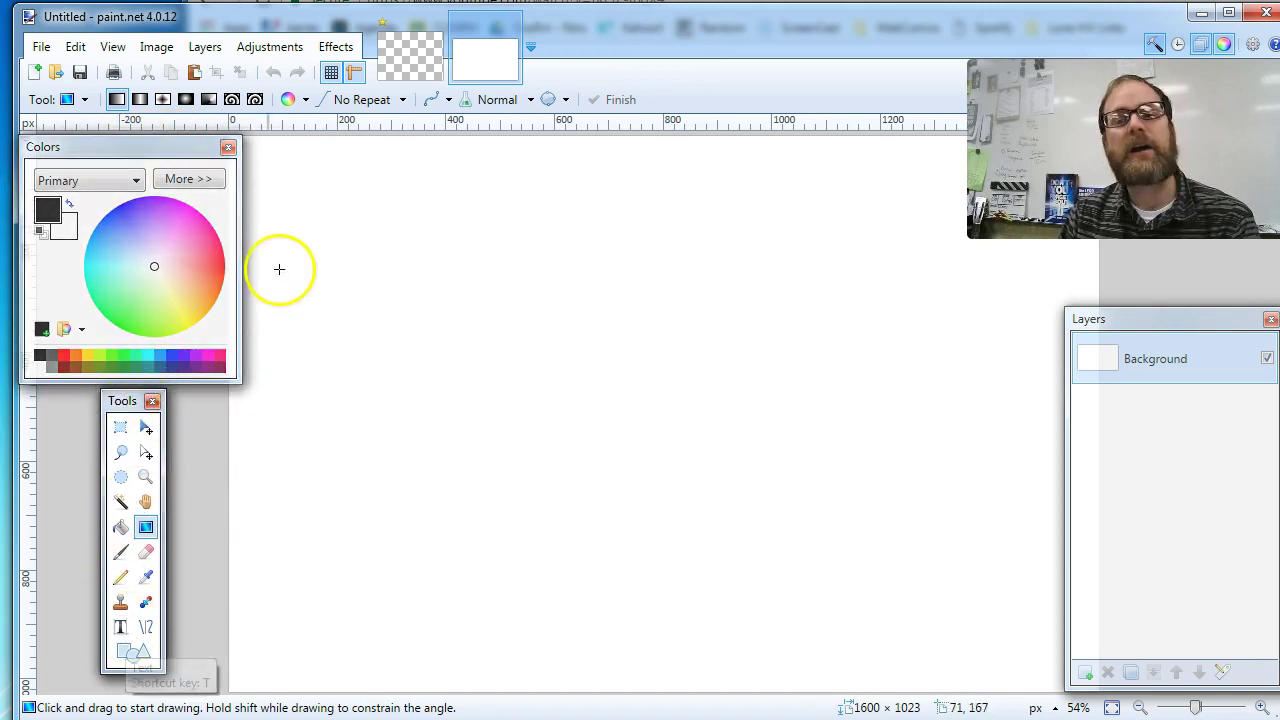
- Choose the Text tool and set its font to Impact at size 250
click(120, 630)
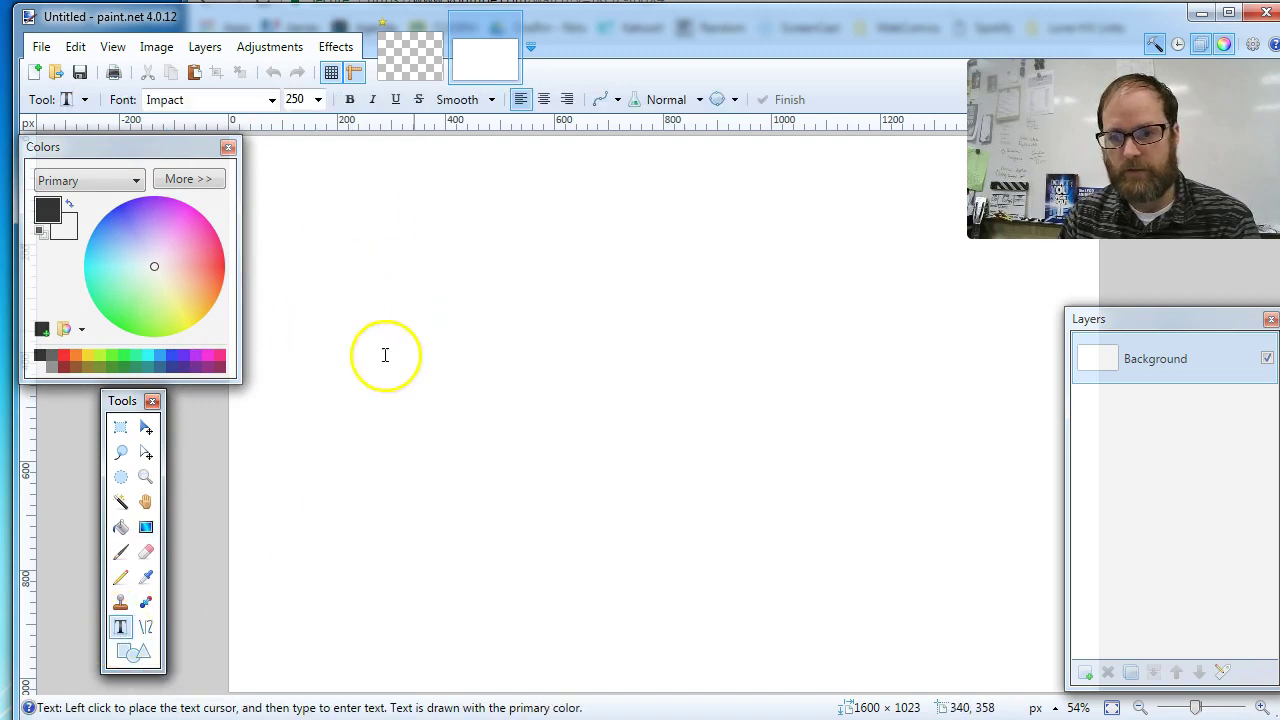
click(272, 100)
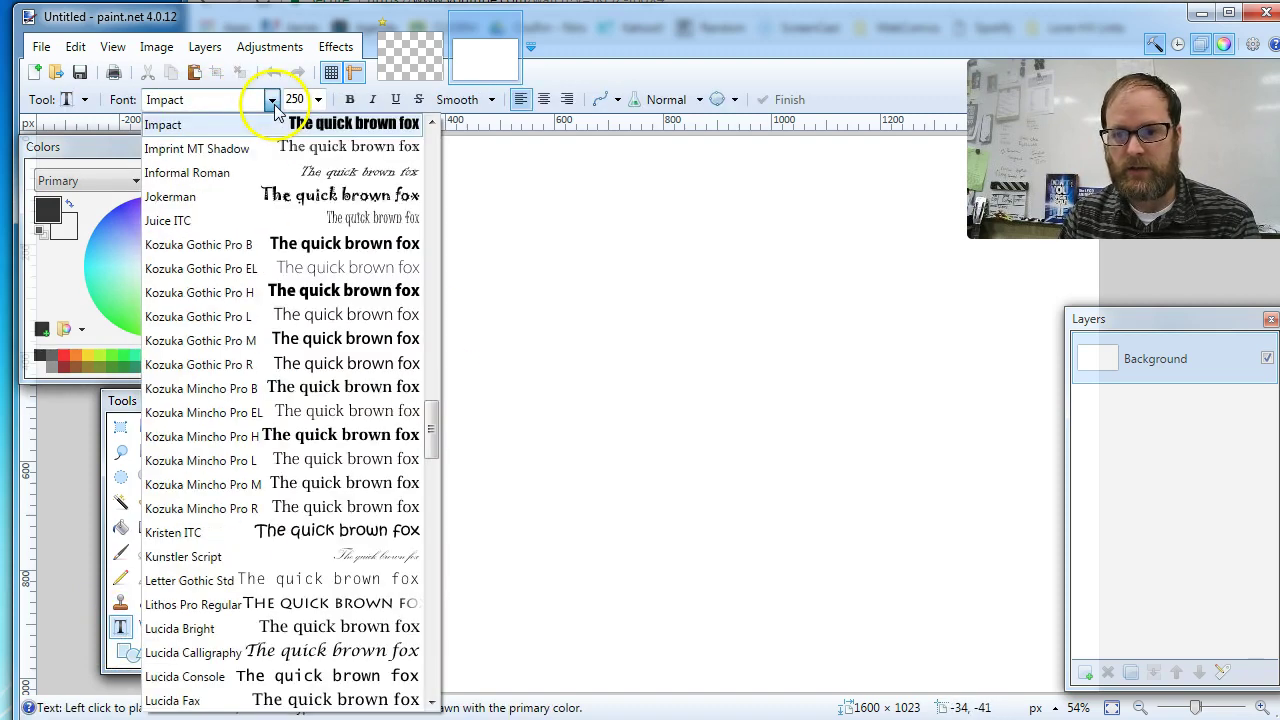
click(218, 112)
click(270, 99)
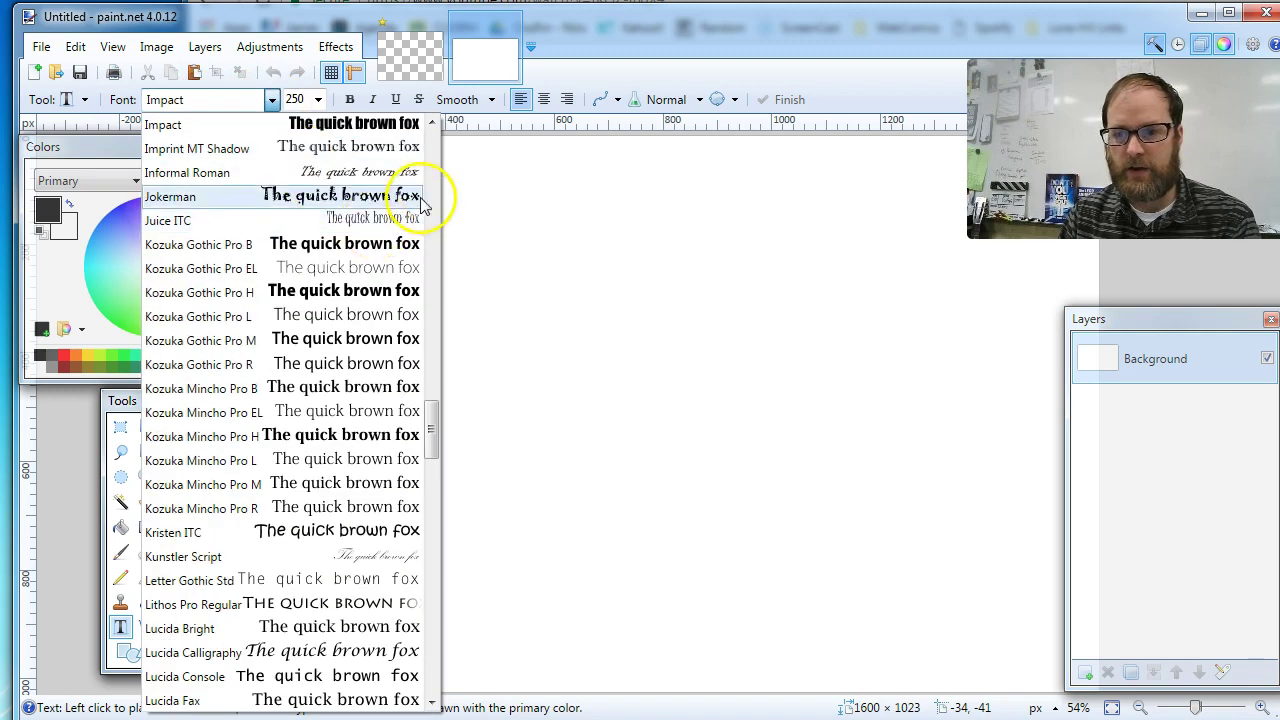
click(435, 150)
click(435, 150)
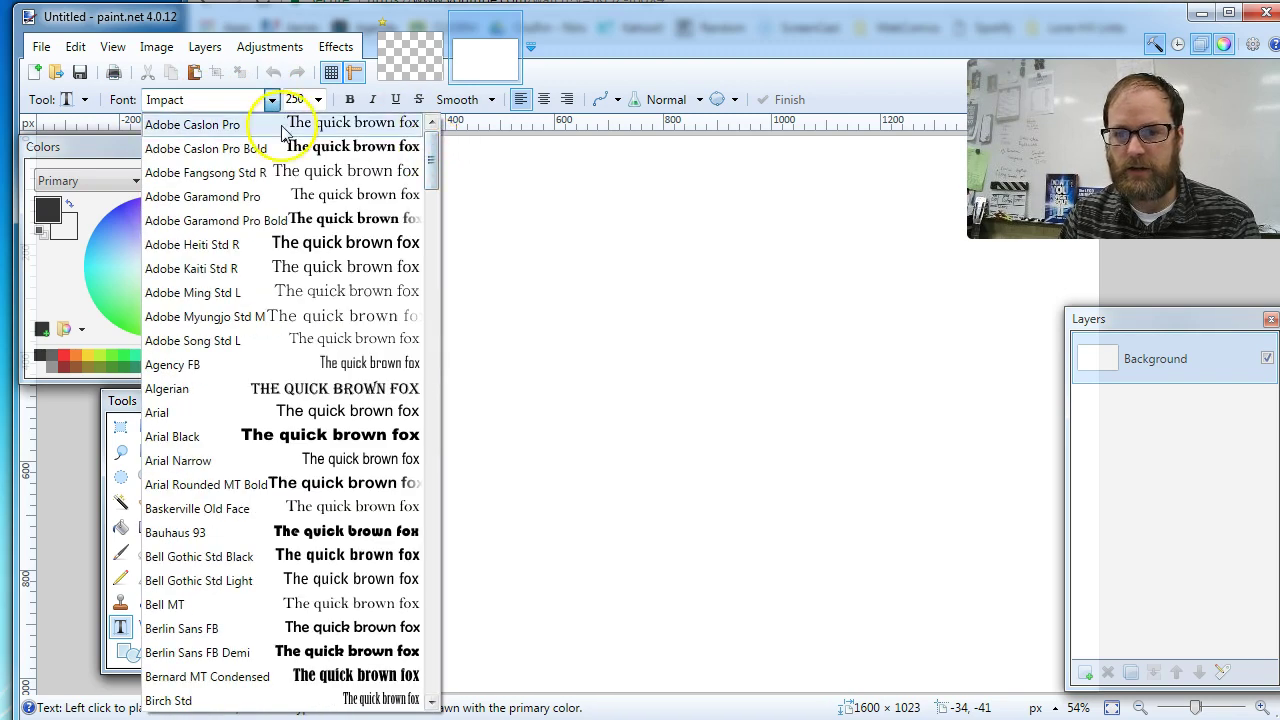
click(230, 124)
click(228, 104)
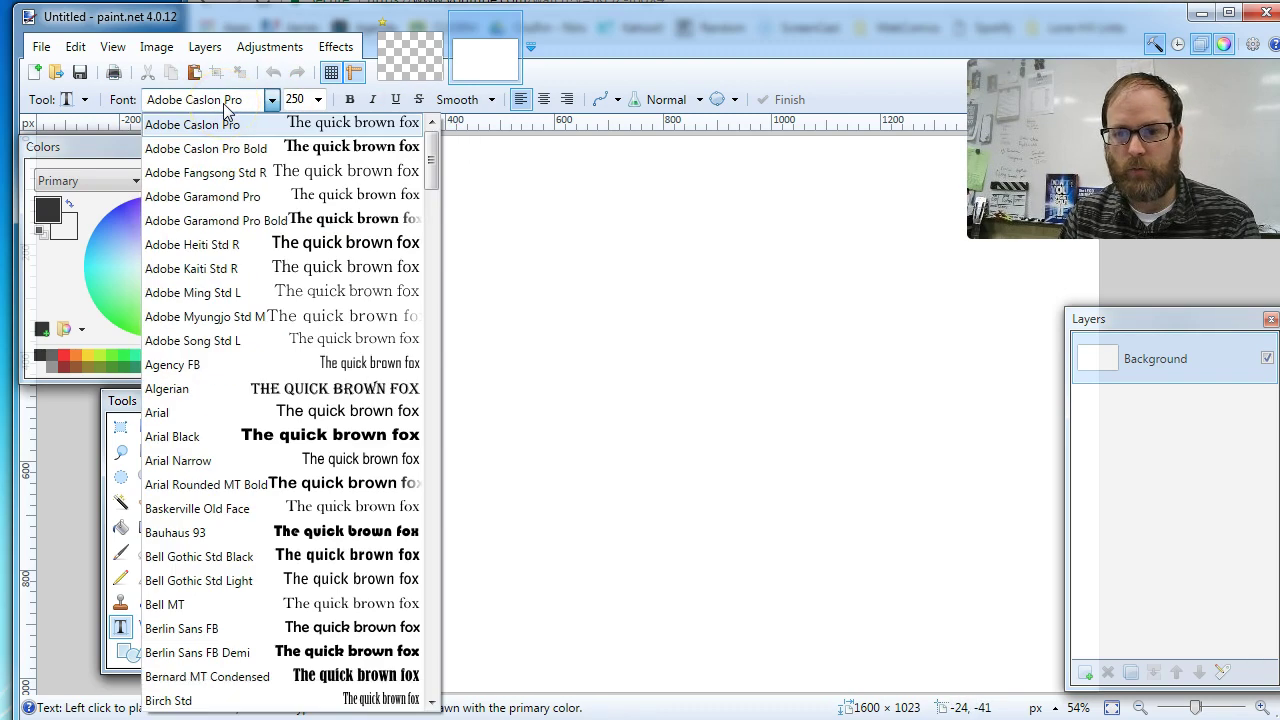
key(i)
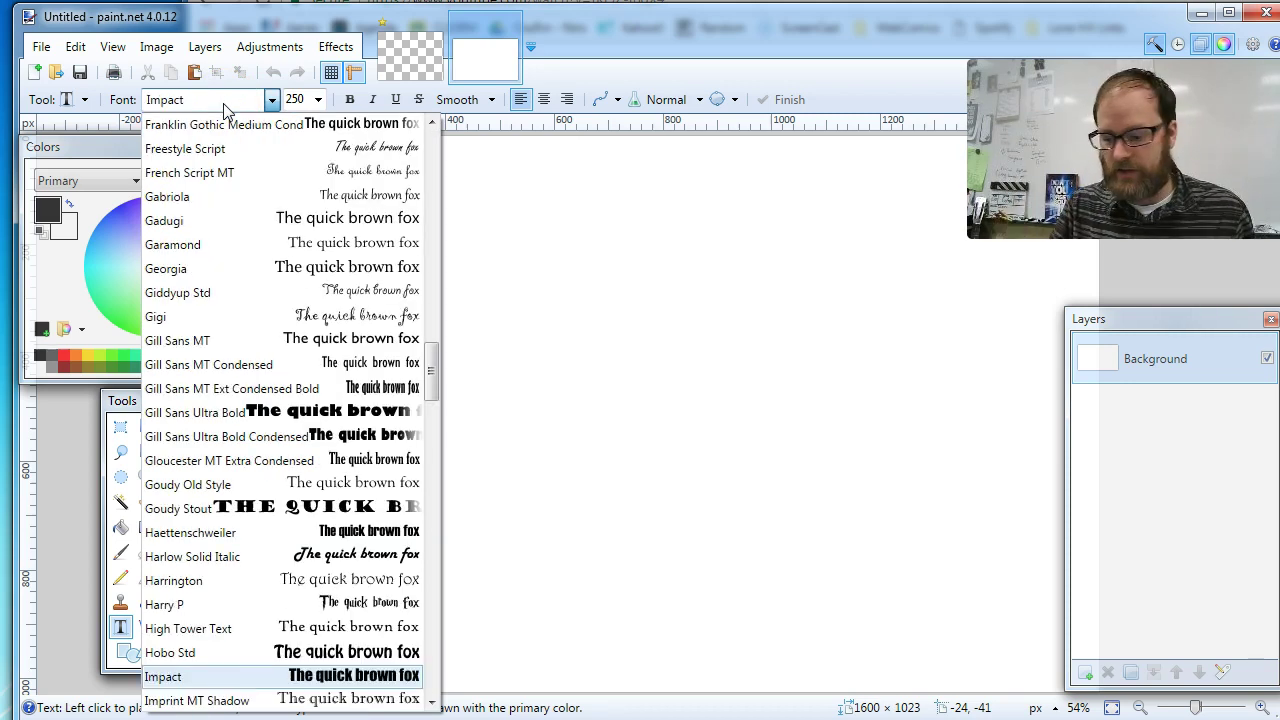
key(Return)
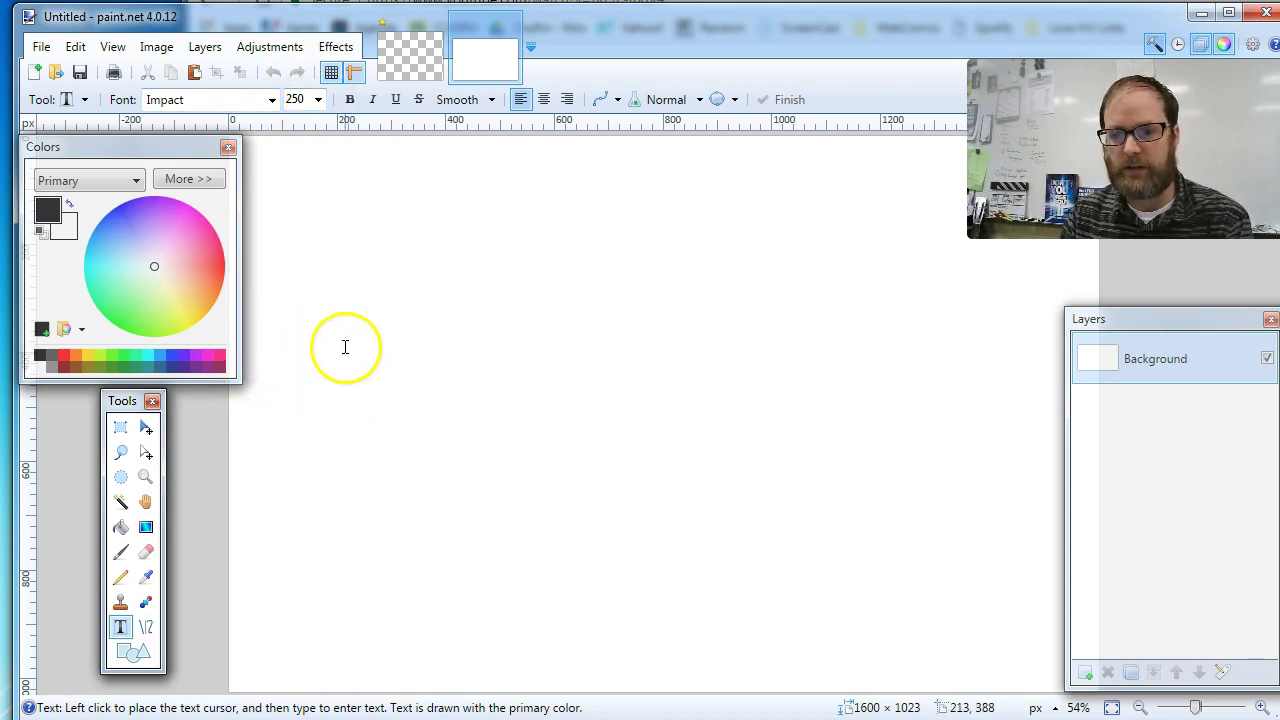
- Place a text insertion point near the canvas's left side and set text size to 288
drag(184, 153, 138, 155)
click(262, 282)
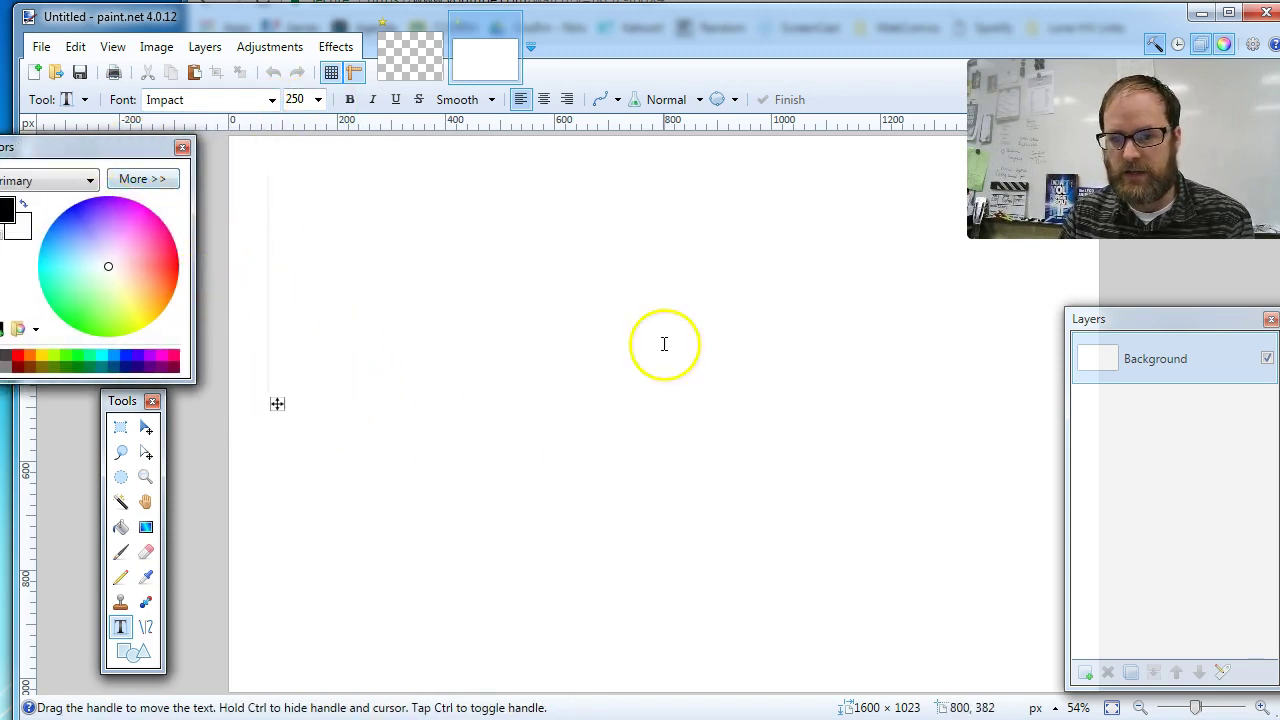
click(320, 100)
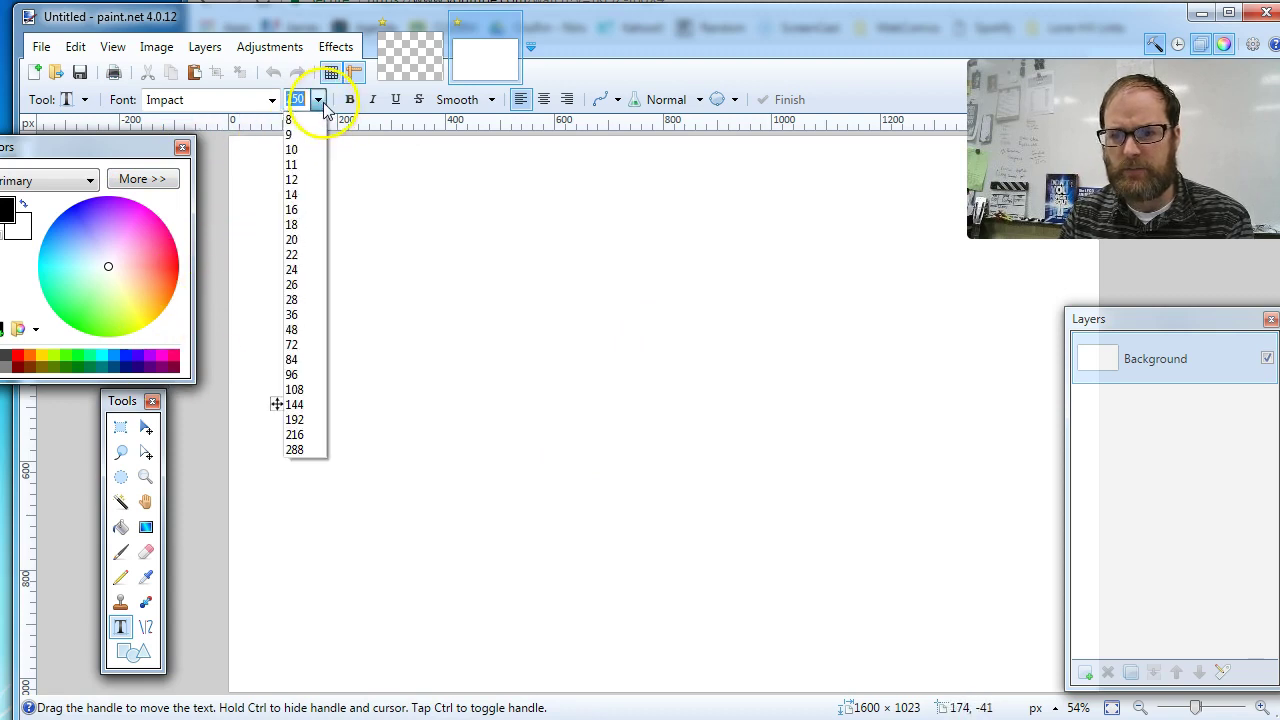
click(308, 449)
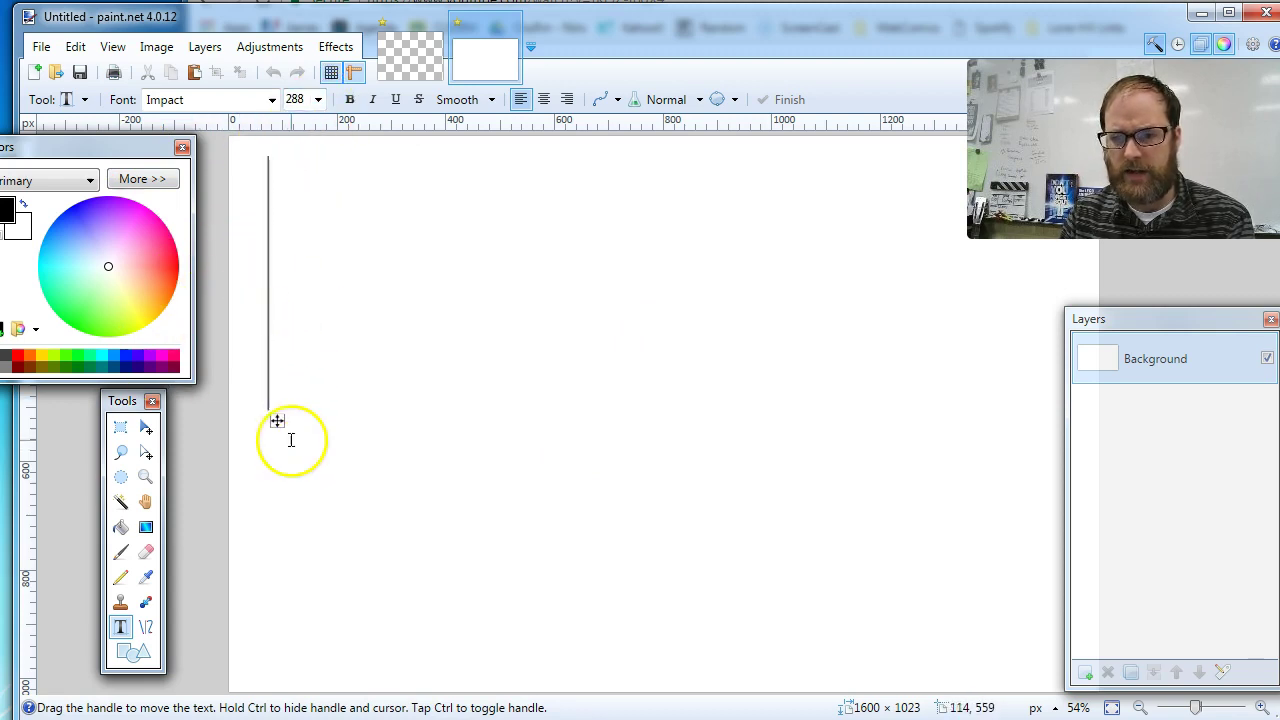
drag(280, 423, 290, 480)
drag(71, 152, 139, 150)
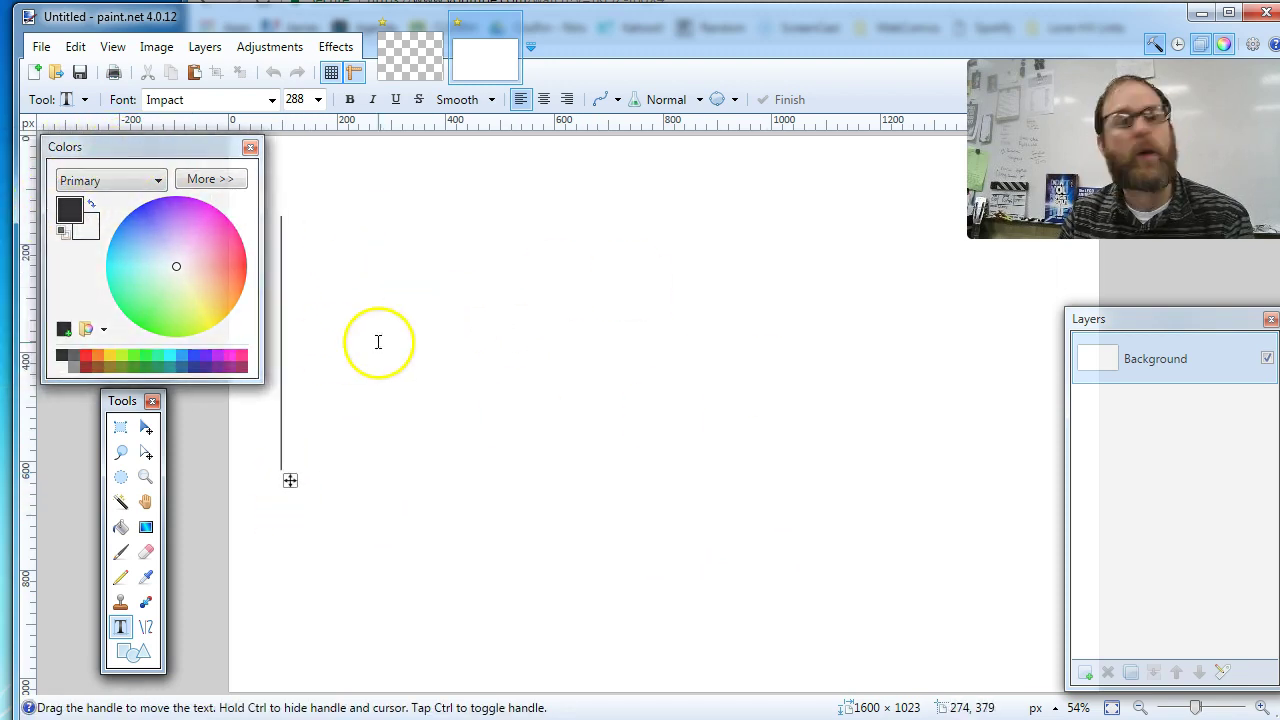
- On a new layer, type STEVE in black 288-pt Impact and nudge it right and down
click(1086, 675)
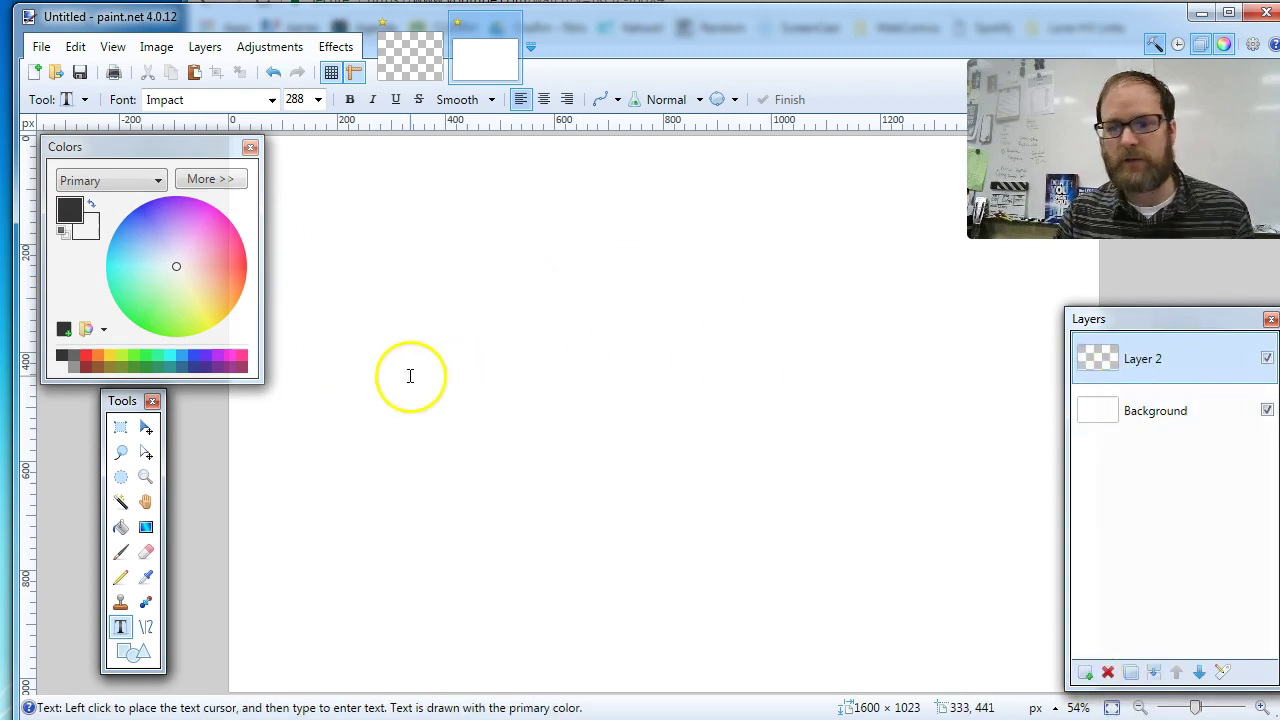
click(304, 372)
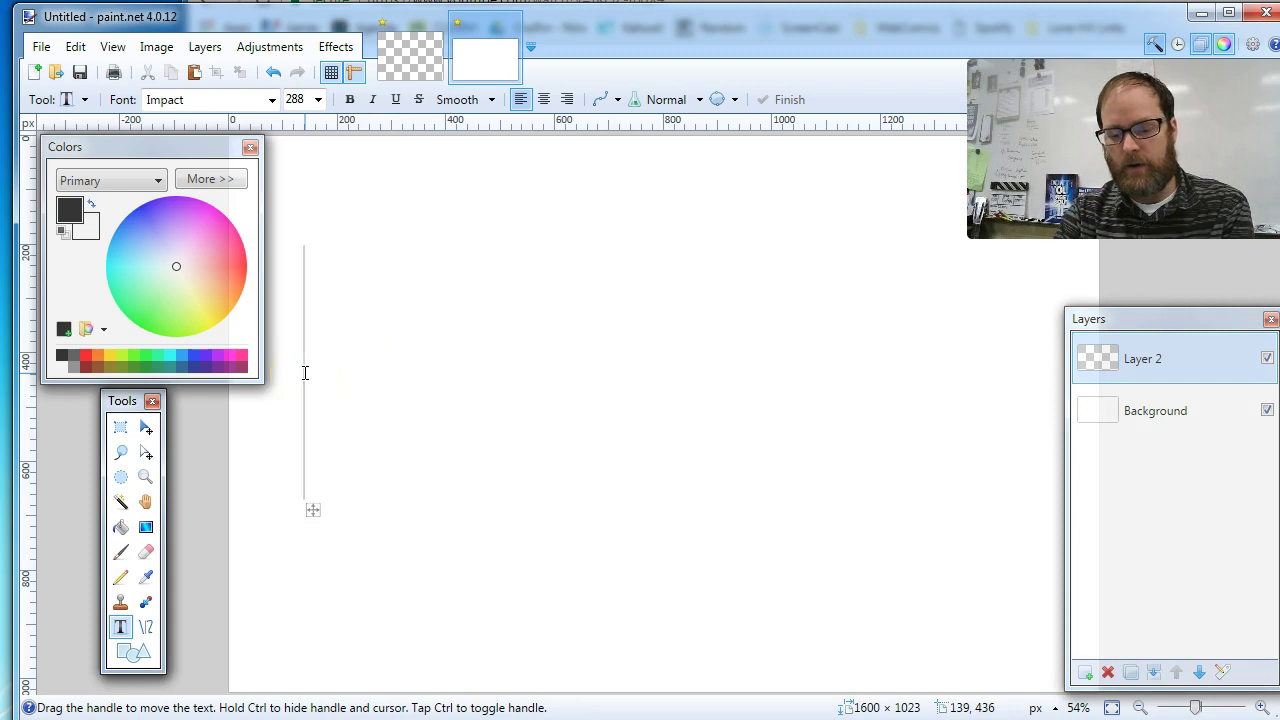
text(STEVE)
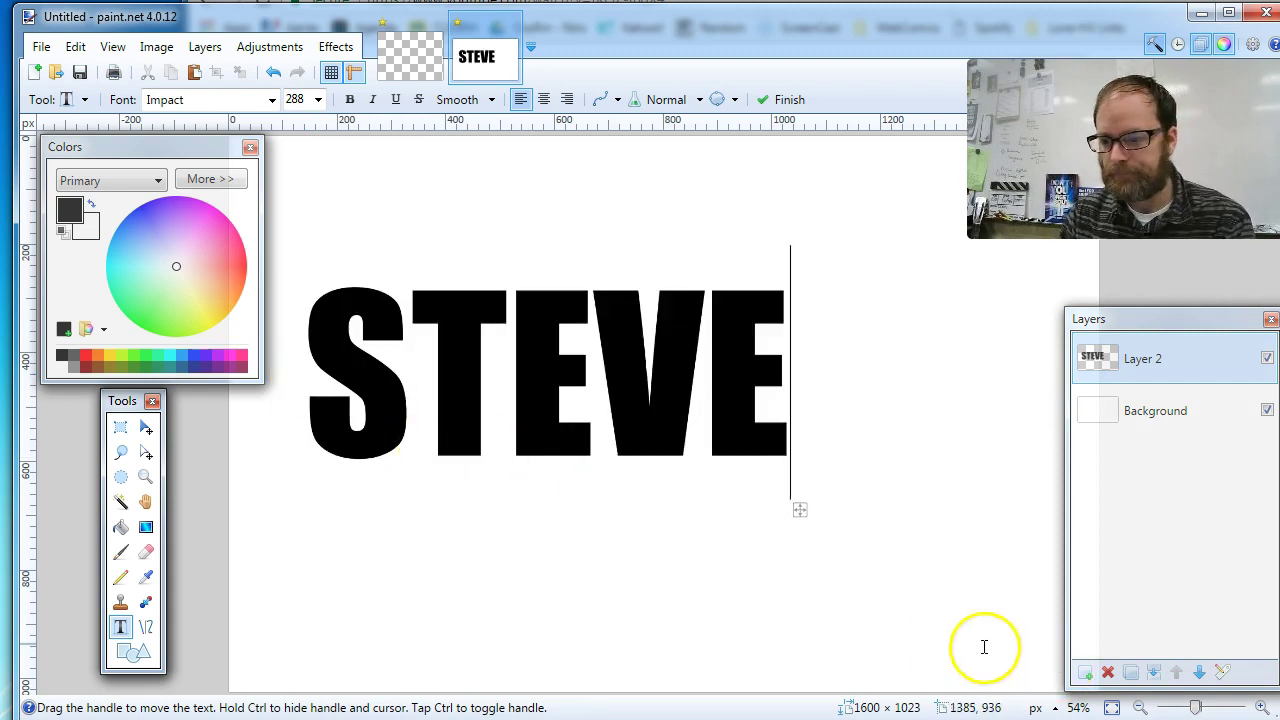
drag(799, 511, 835, 523)
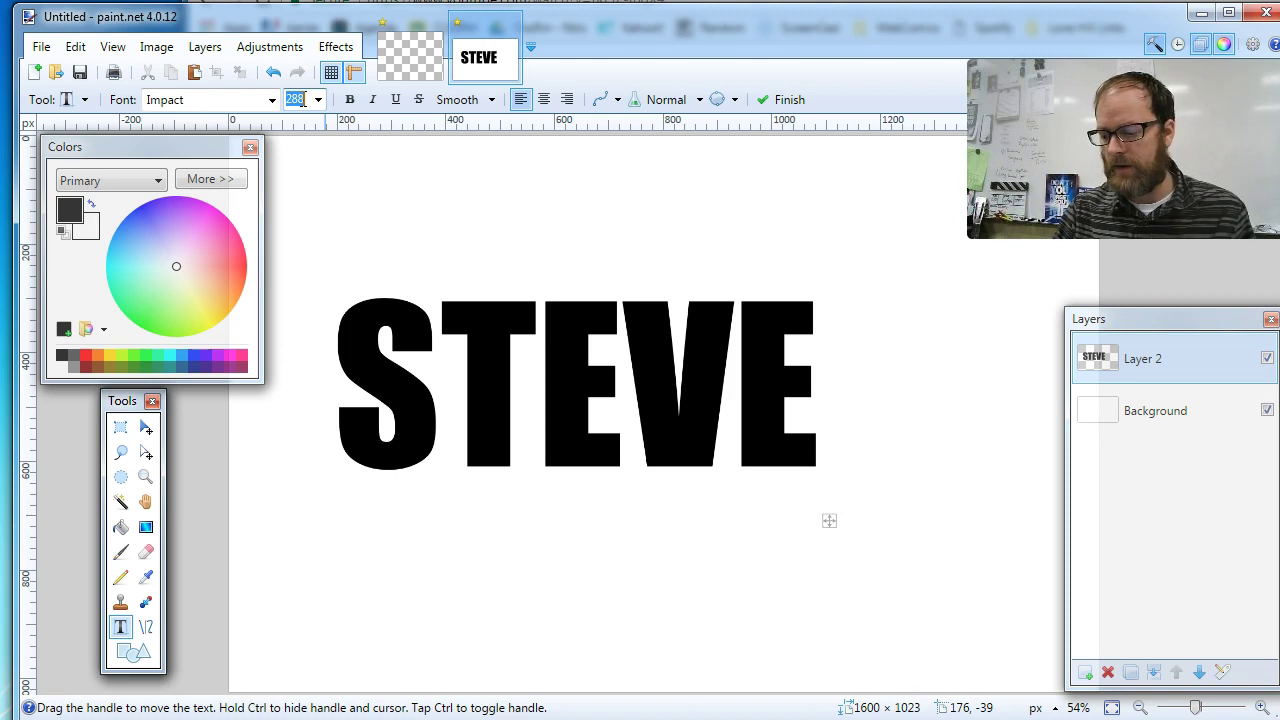
- Enlarge STEVE to 500-pt Impact and shift it left so the final E fits
text(300)
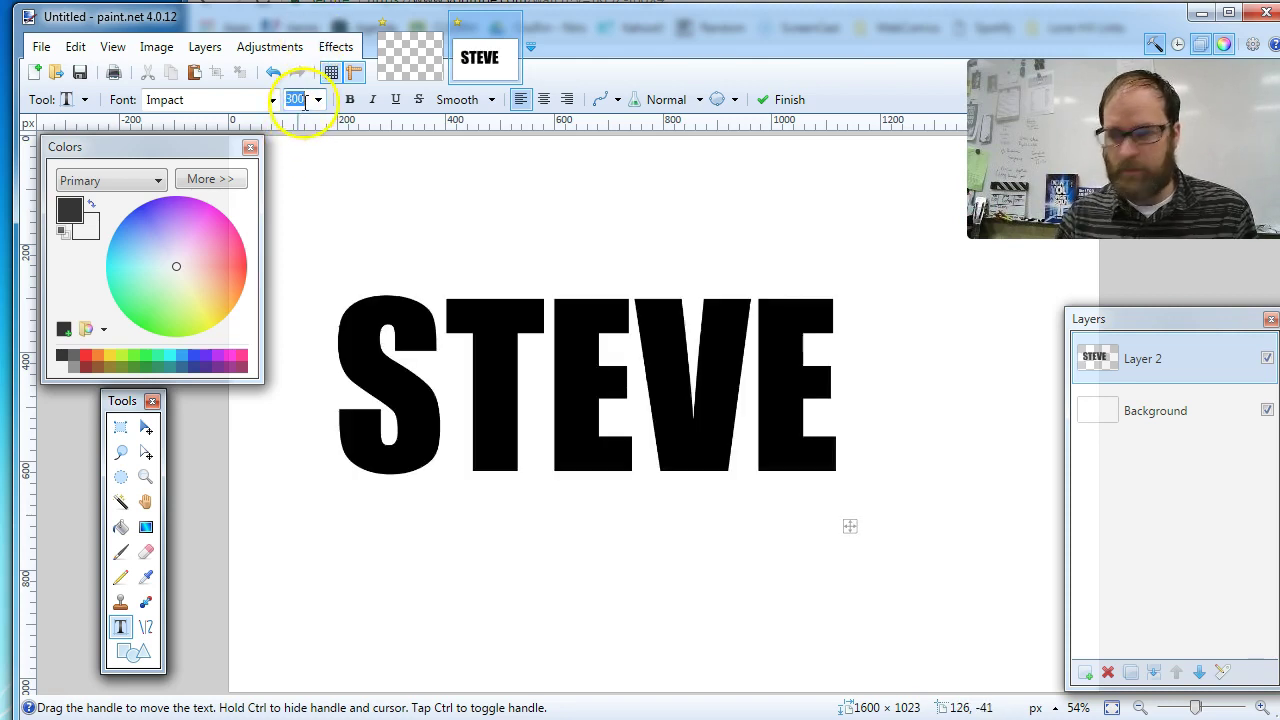
text(500)
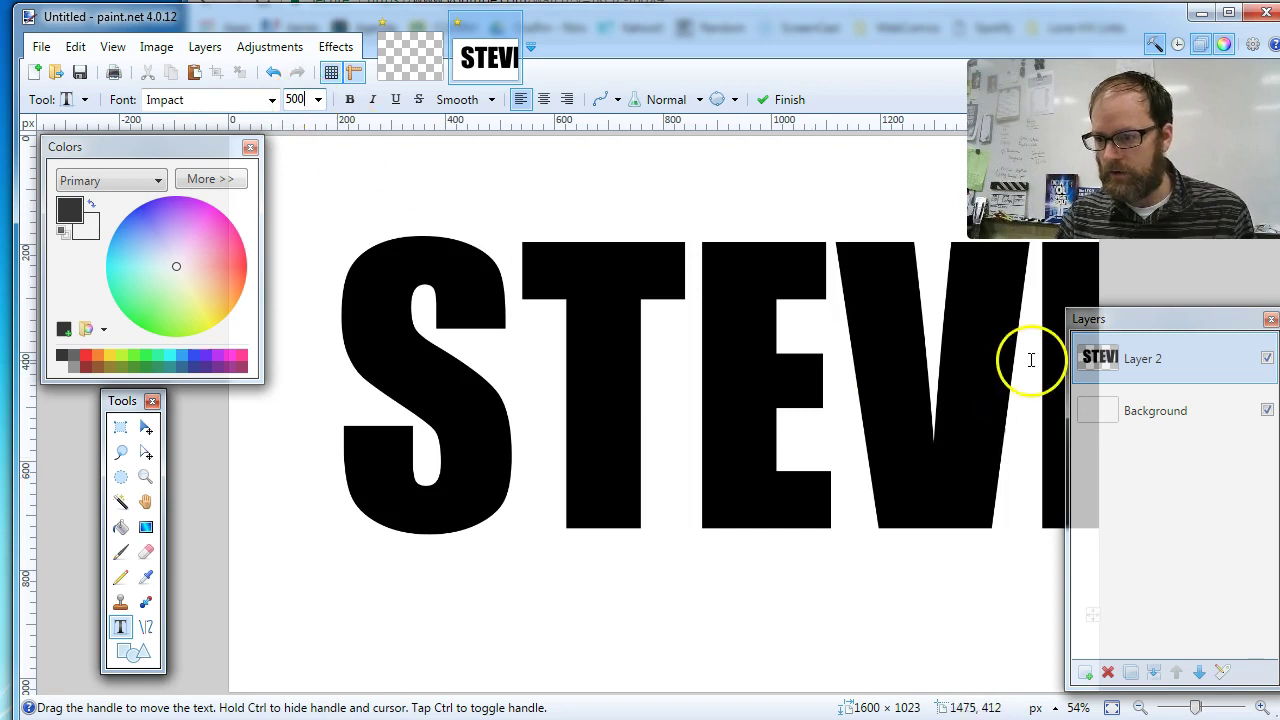
drag(1123, 317, 1235, 290)
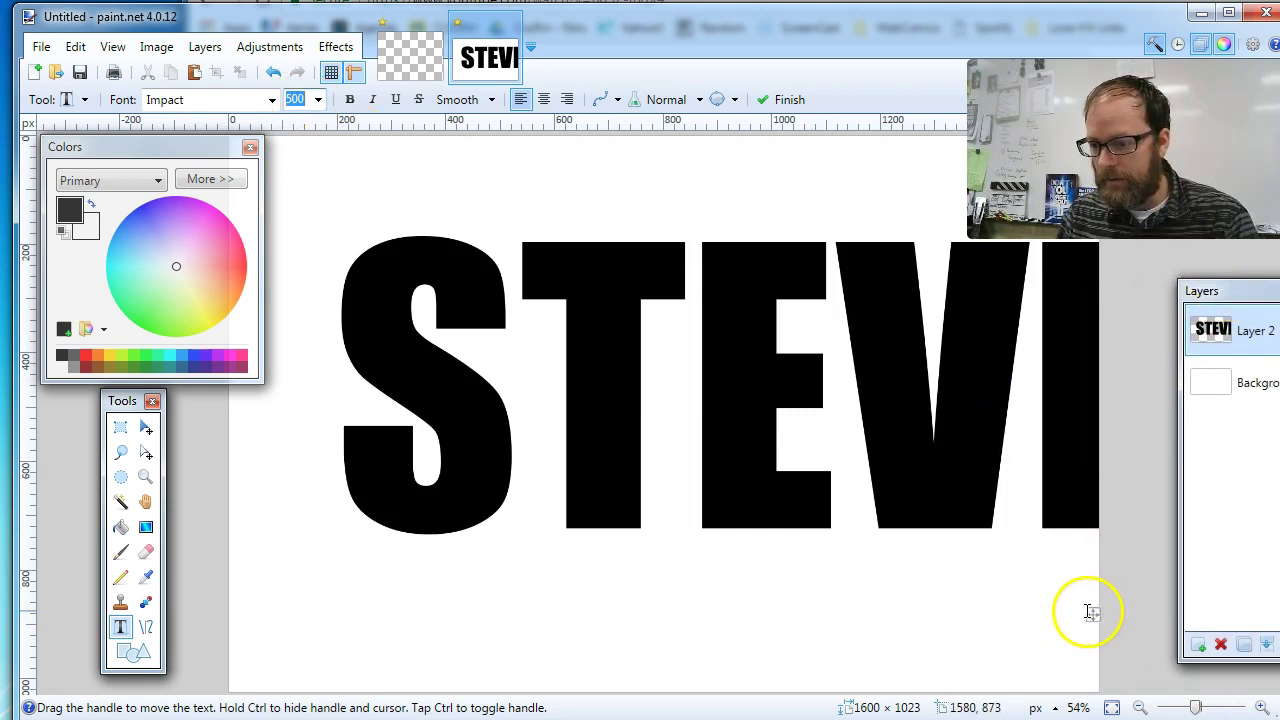
drag(1090, 612, 1006, 625)
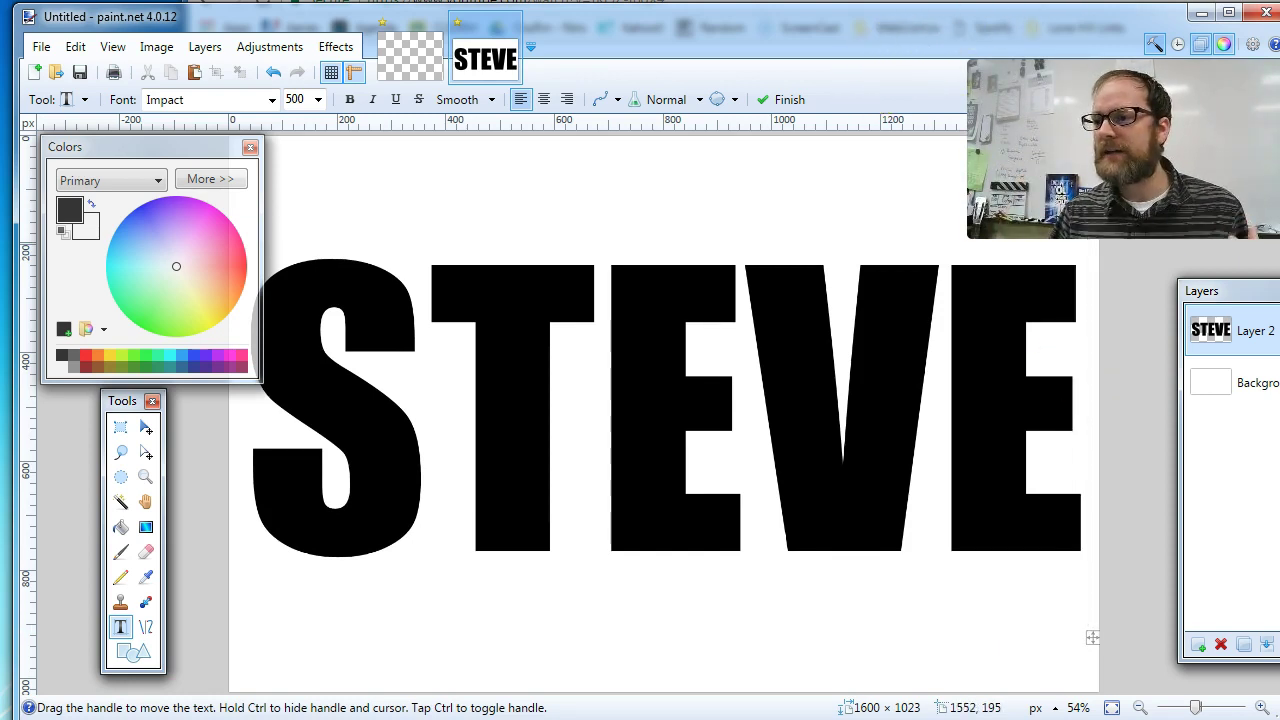
key(alt+Tab)
- Find the rainbow colored-cubes texture in the texture results and copy the image
scroll(498, 400, up, 2)
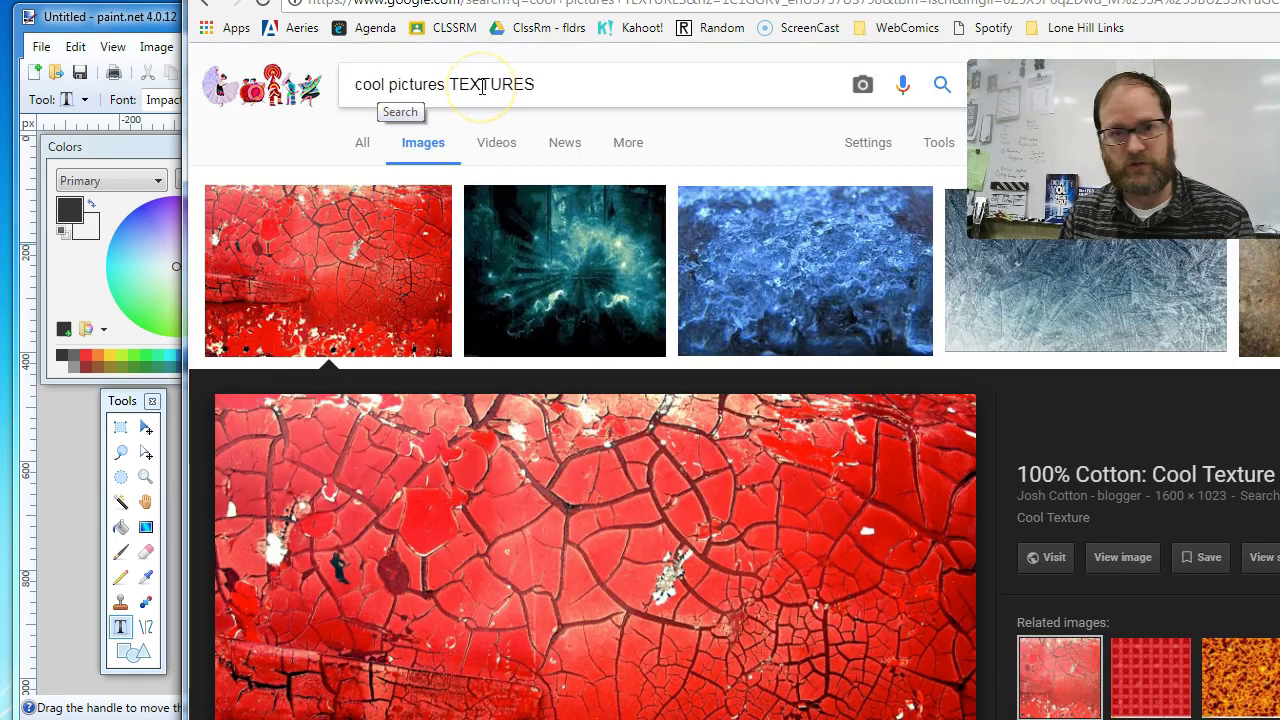
scroll(900, 534, down, 4)
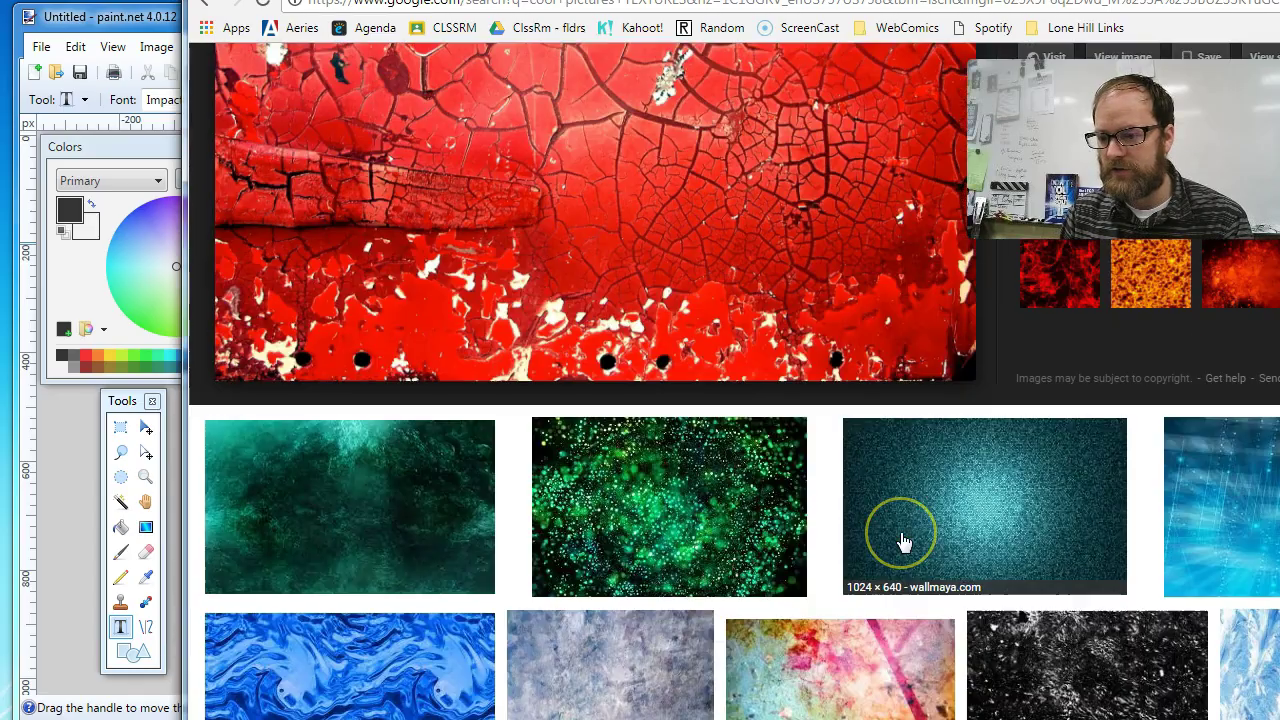
scroll(903, 541, up, 3)
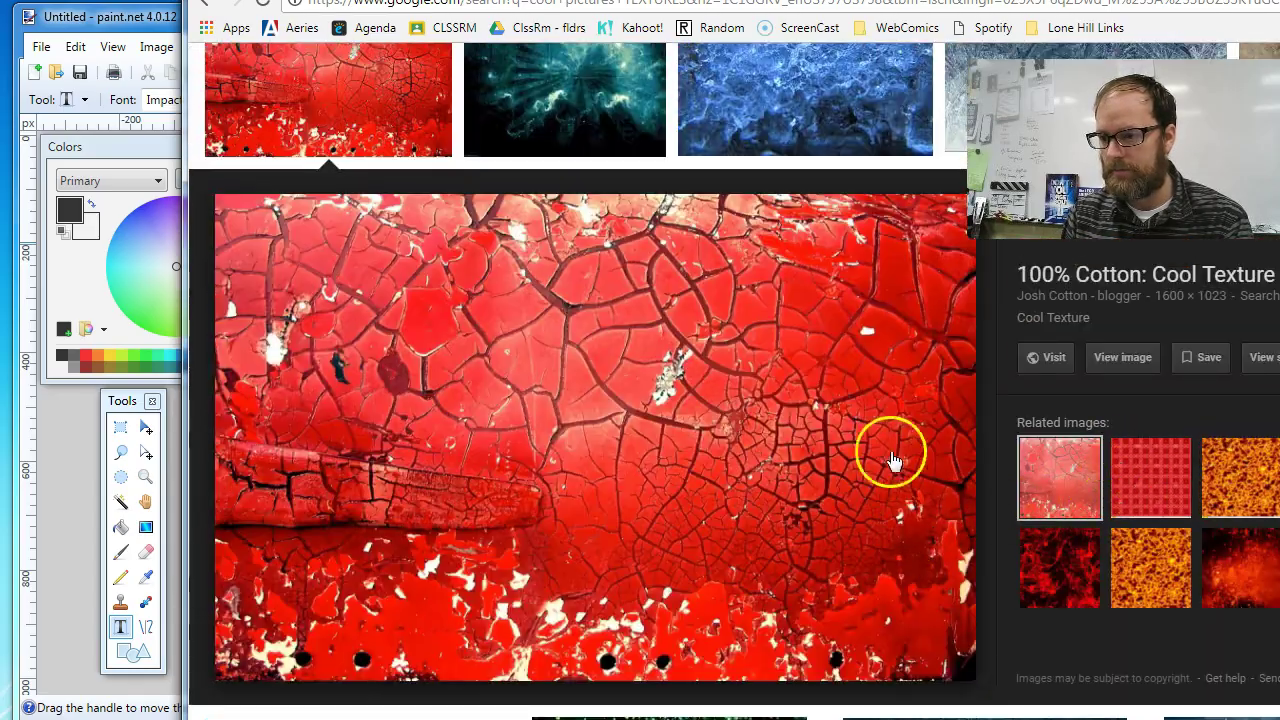
scroll(885, 452, down, 4)
scroll(872, 455, down, 4)
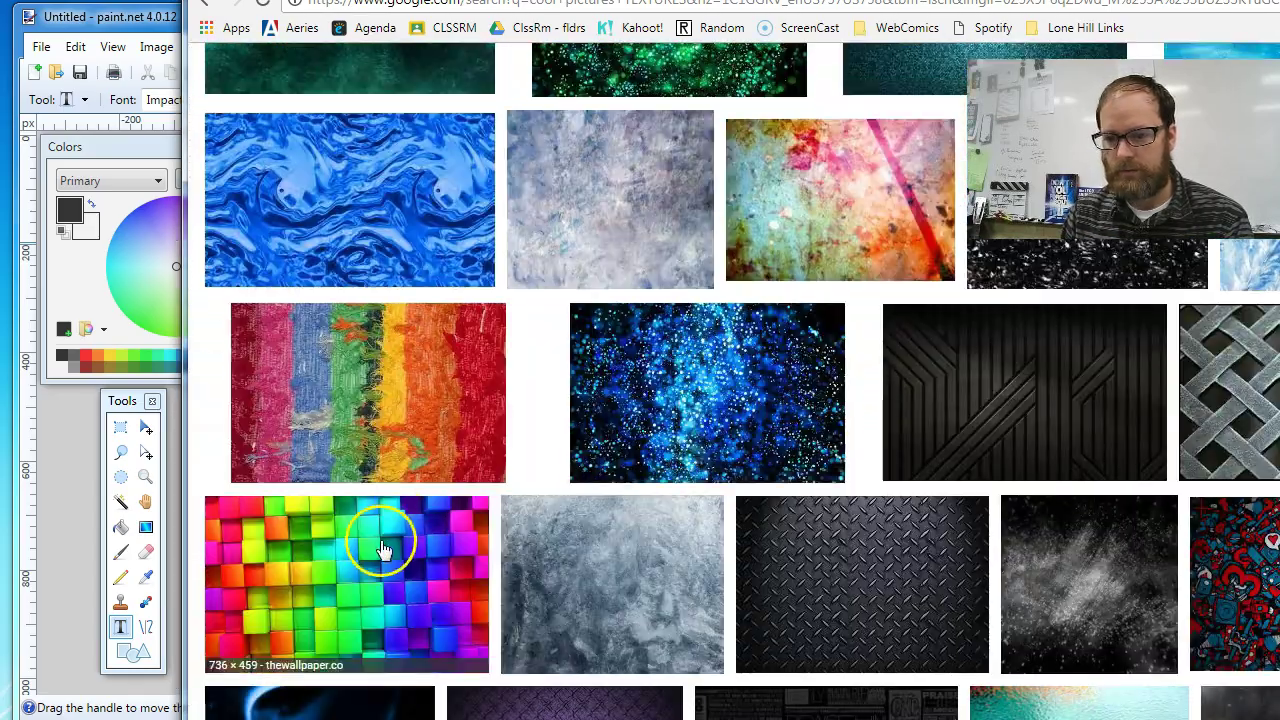
scroll(428, 358, down, 3)
click(347, 280)
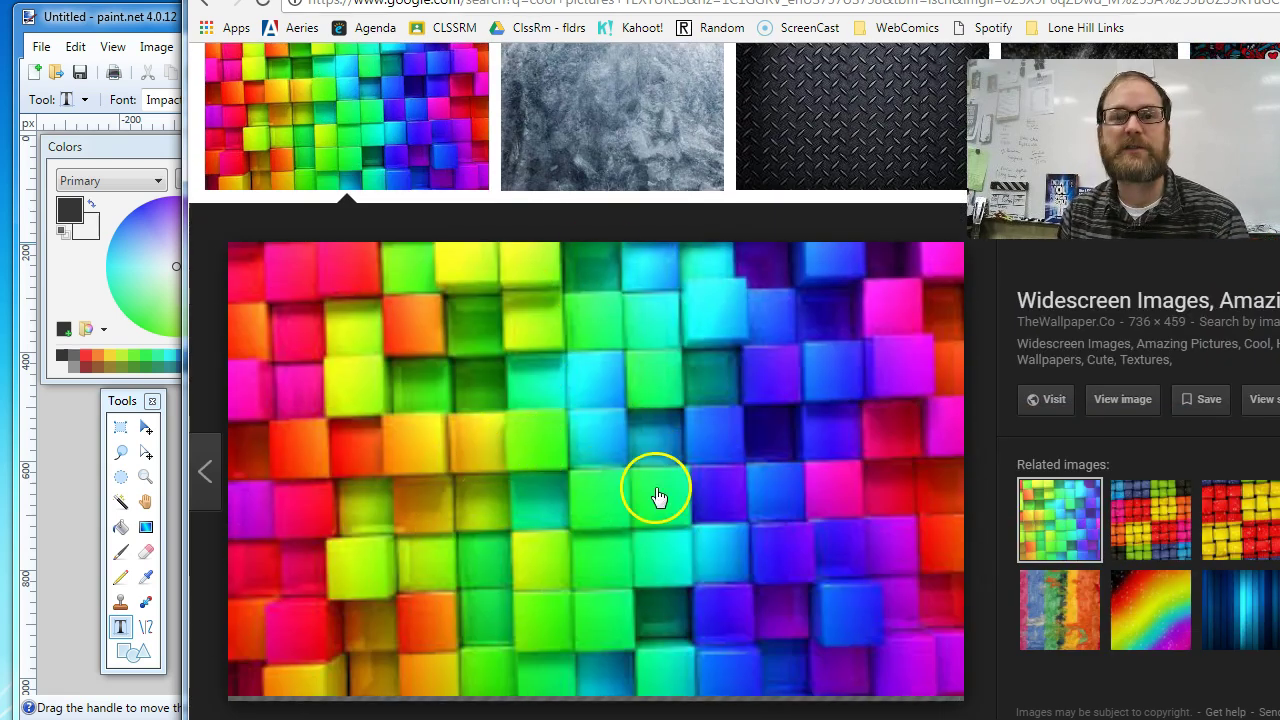
scroll(285, 615, down, 1)
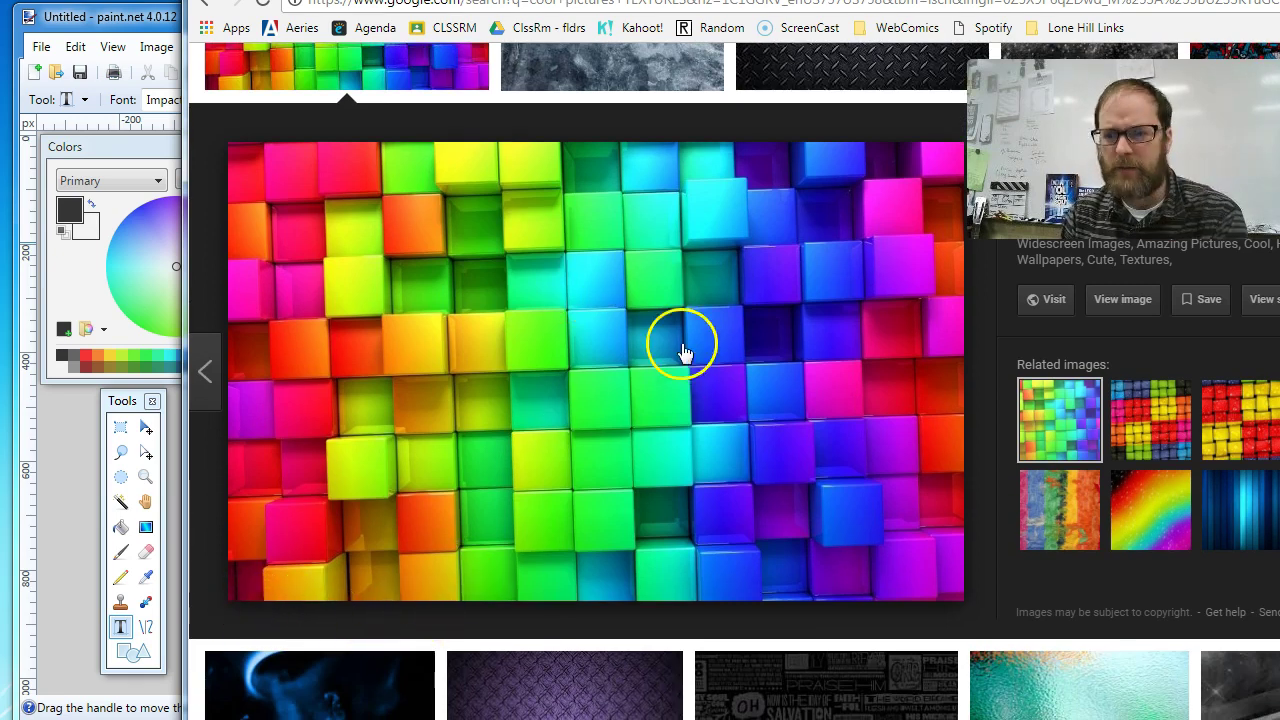
scroll(626, 480, up, 1)
right_click(589, 461)
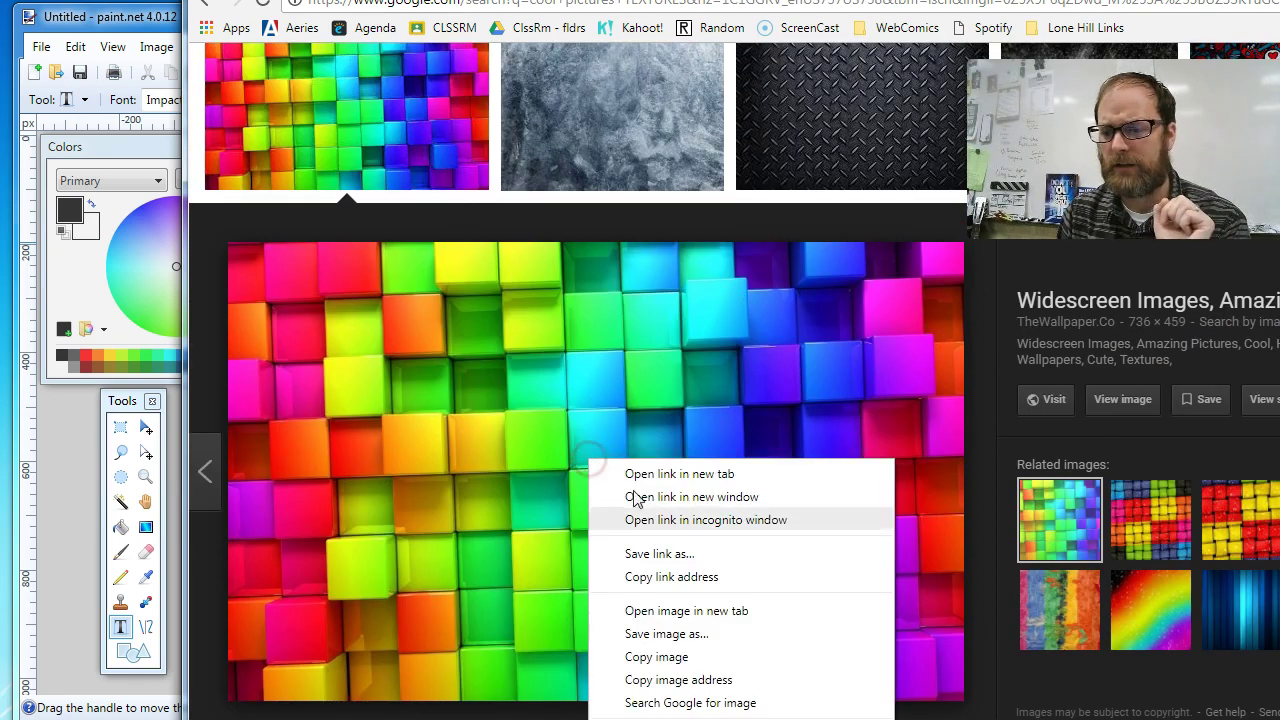
click(688, 658)
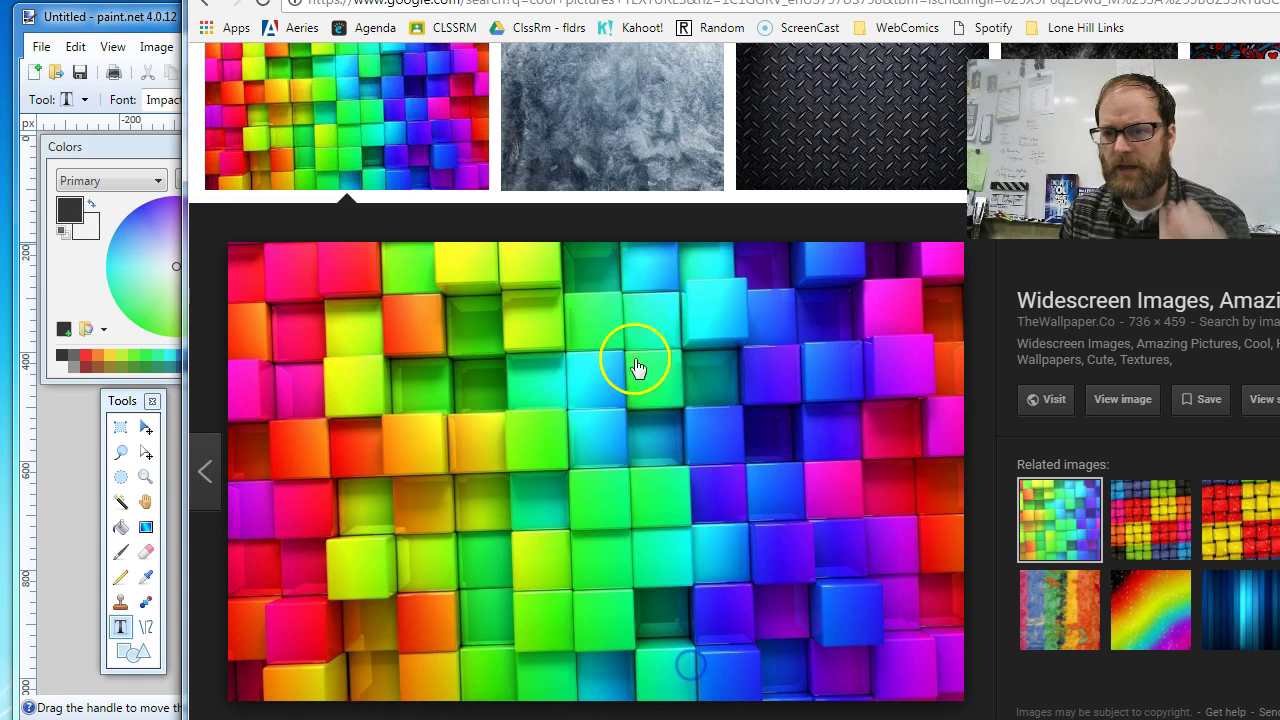
- Paste the cubes image onto a new layer below the STEVE text, stretched over the canvas
click(150, 33)
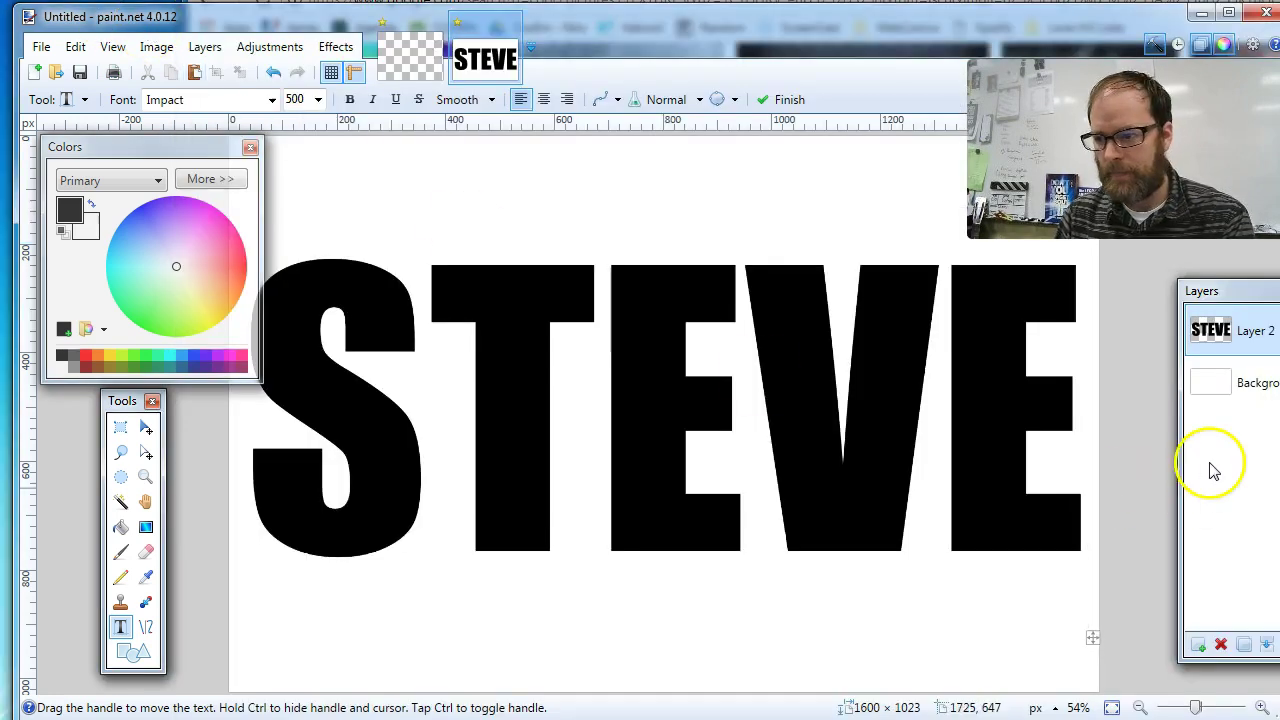
click(1198, 644)
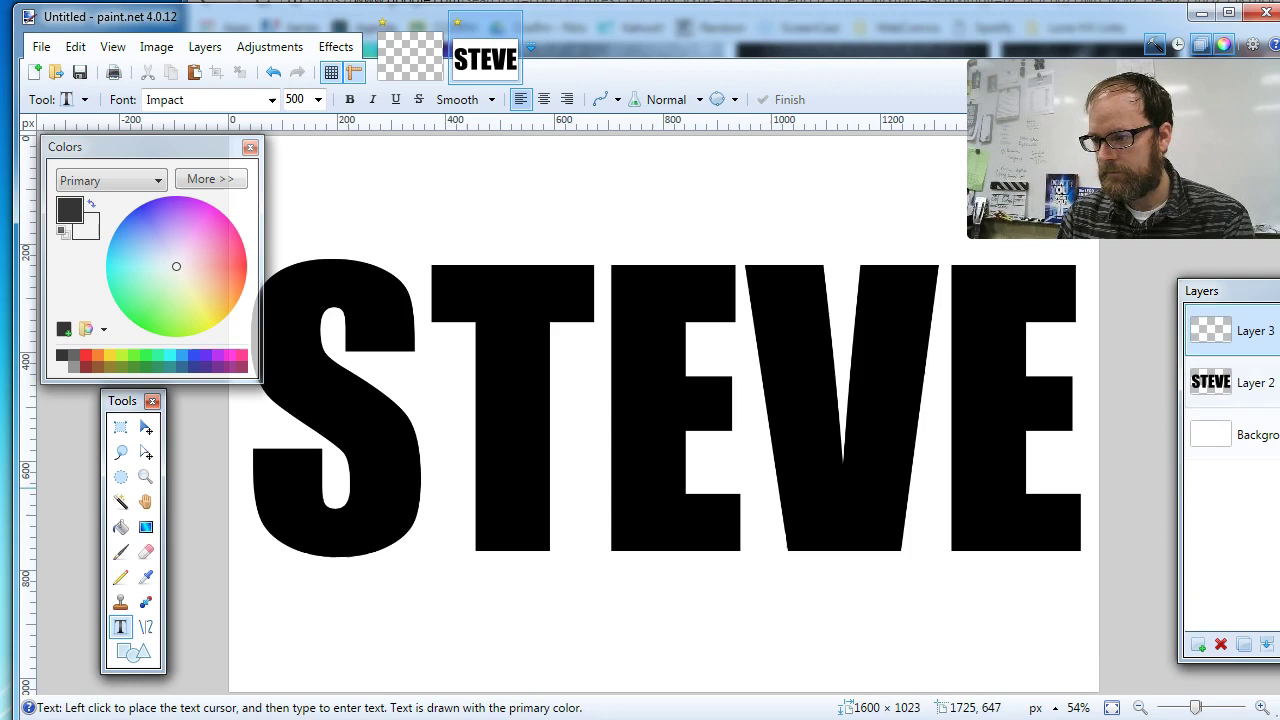
click(1276, 644)
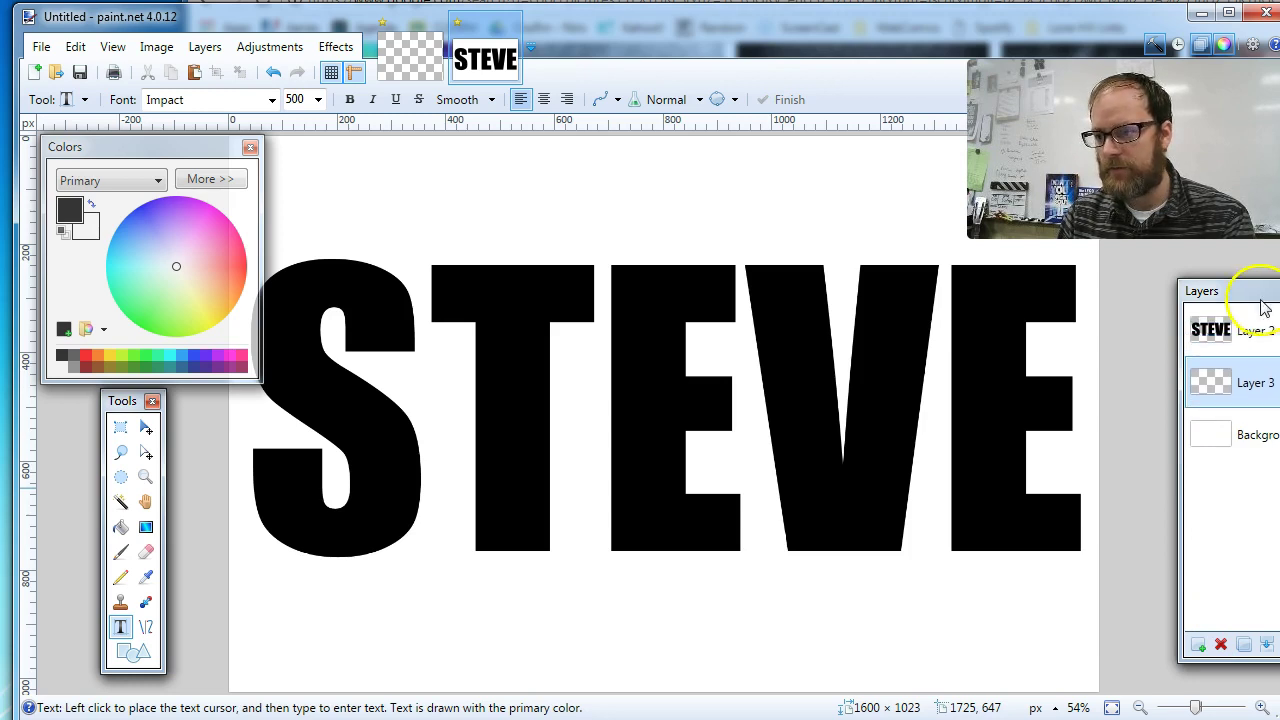
drag(1265, 307, 1170, 303)
mouse_move(1203, 375)
mouse_down()
mouse_move(1203, 329)
mouse_move(1207, 385)
mouse_up()
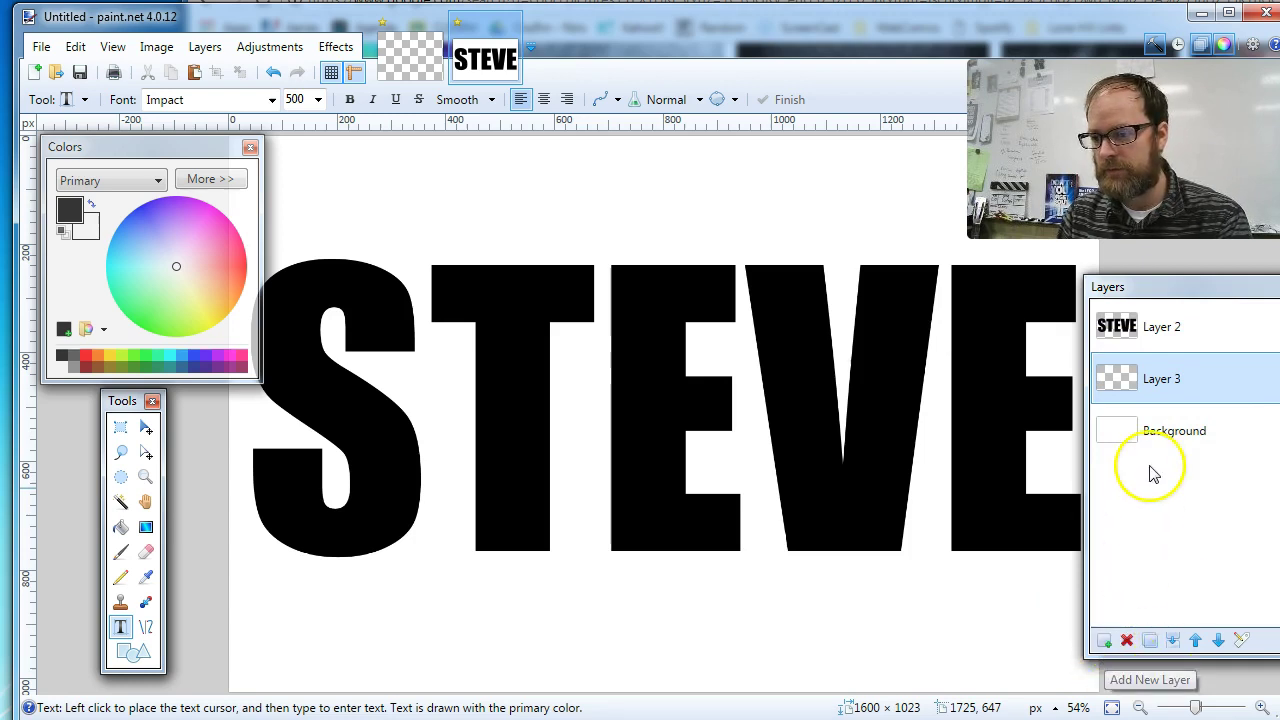
key(ctrl+v)
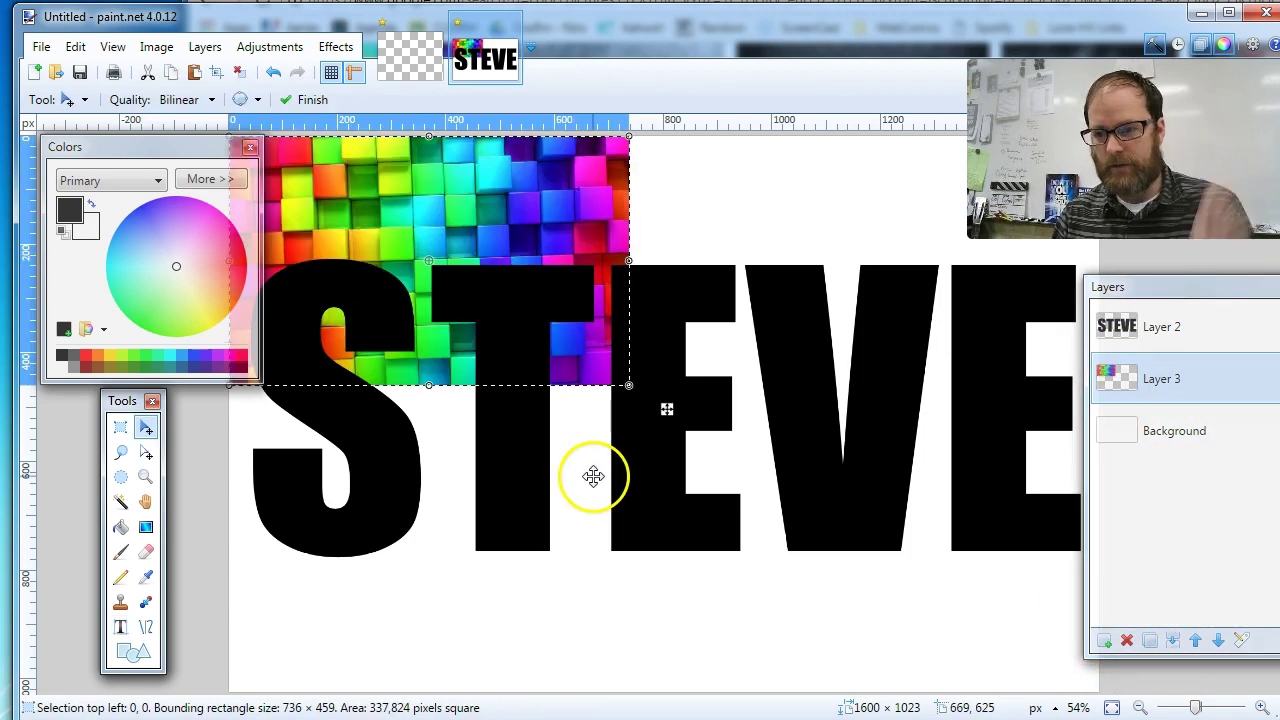
drag(634, 390, 1100, 688)
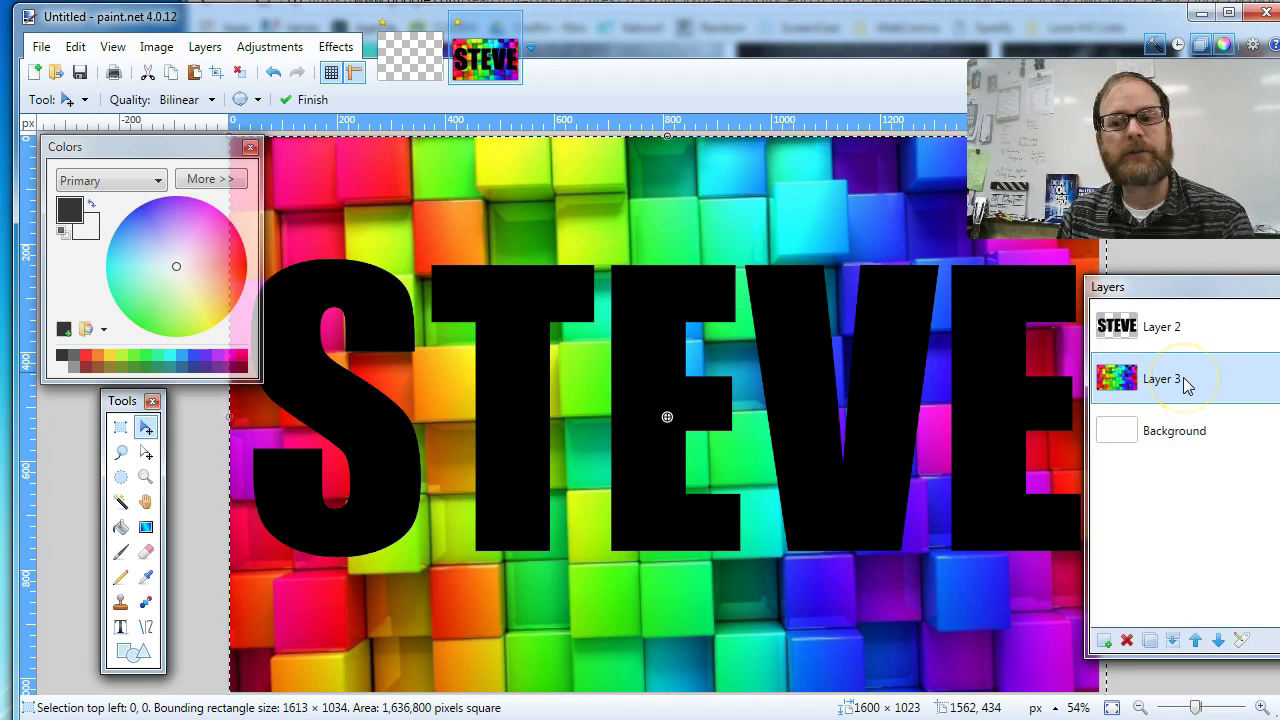
click(1195, 343)
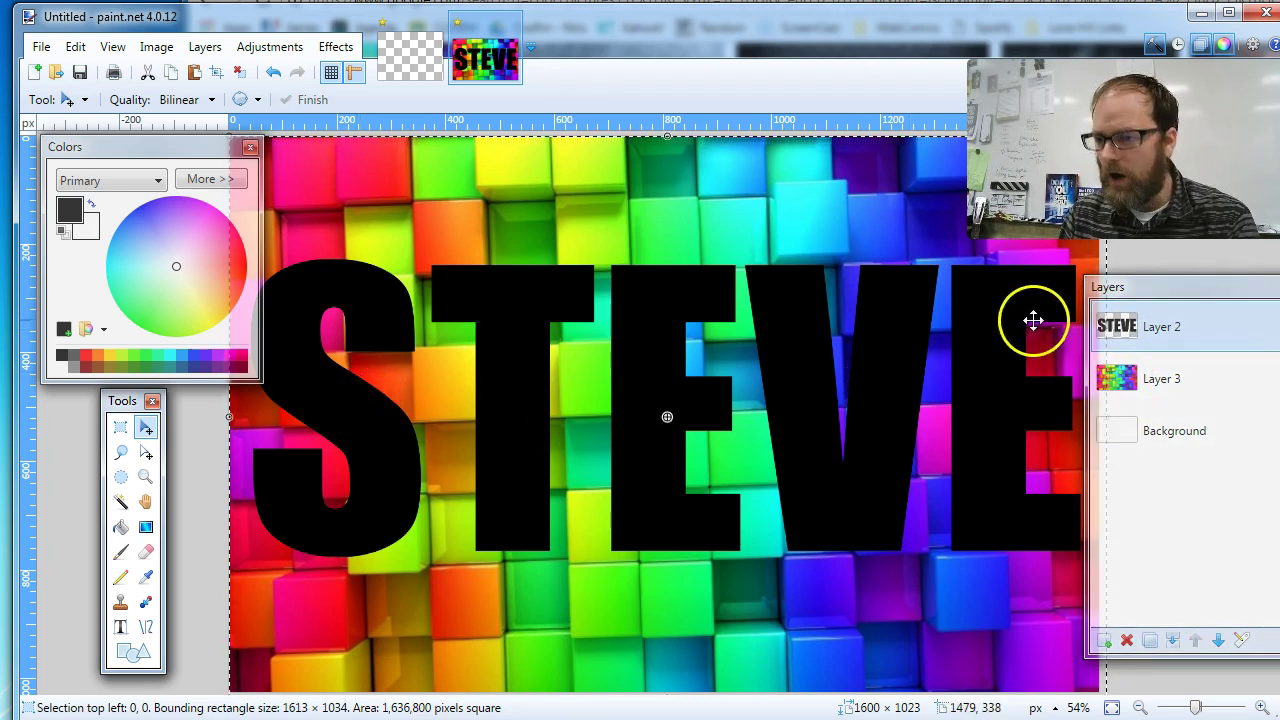
- Magic Wand the area around STEVE, delete those cubes, and hide the black text layer
click(1168, 388)
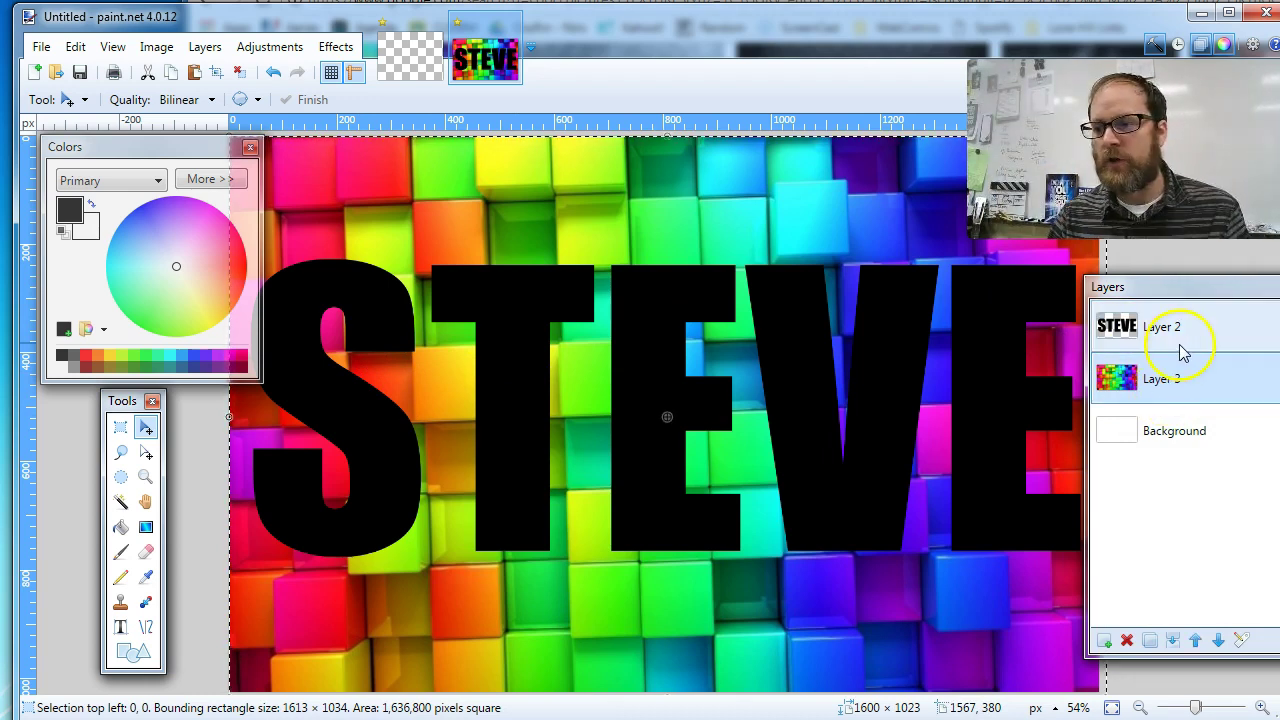
click(122, 504)
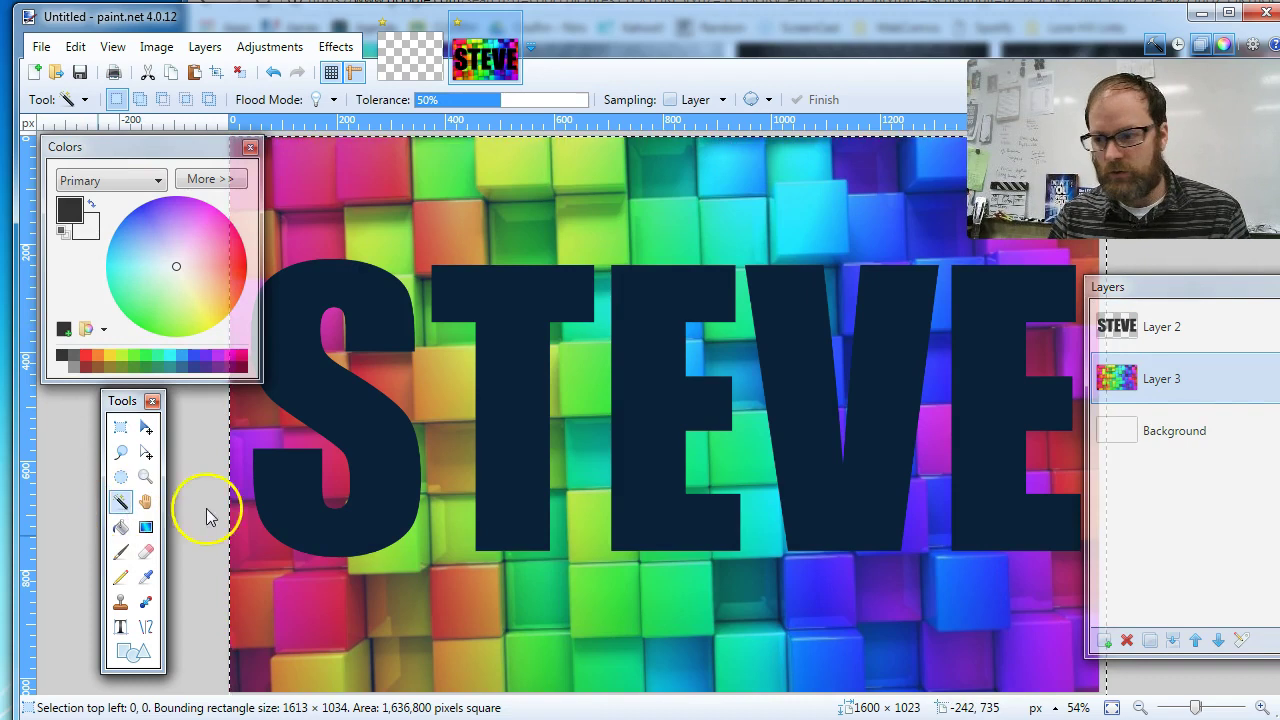
click(1166, 457)
click(1160, 386)
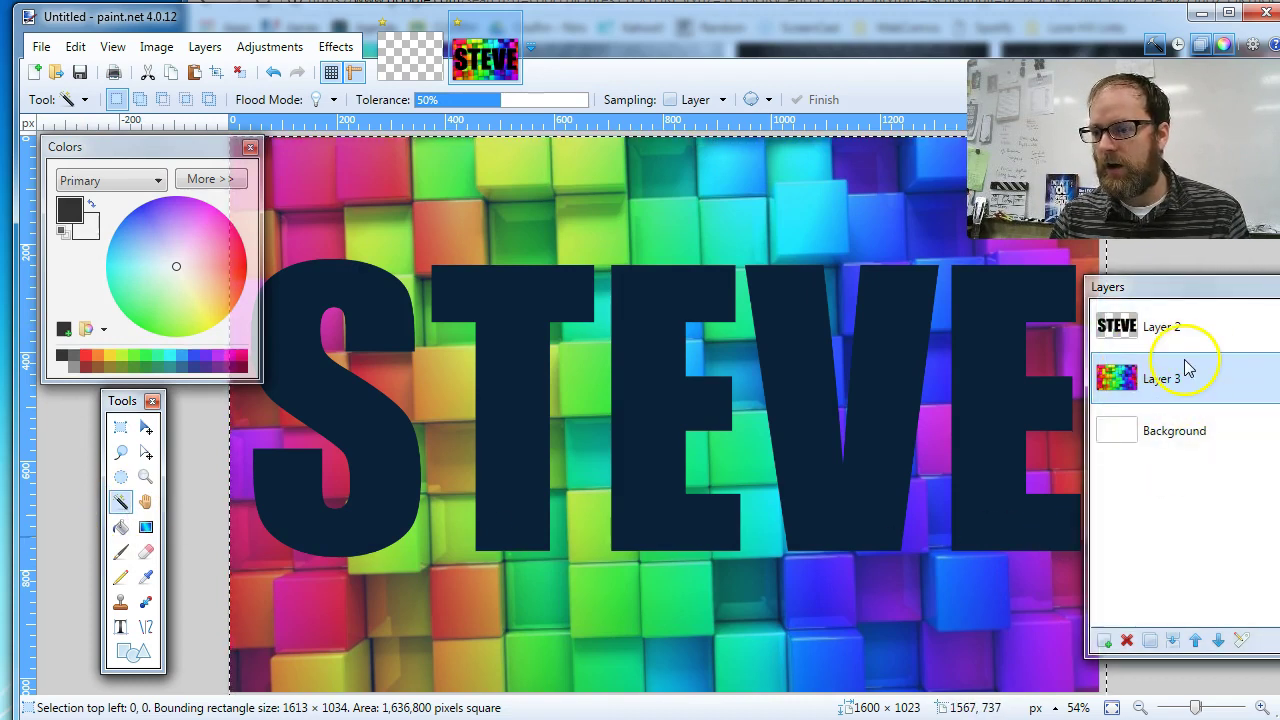
click(1180, 326)
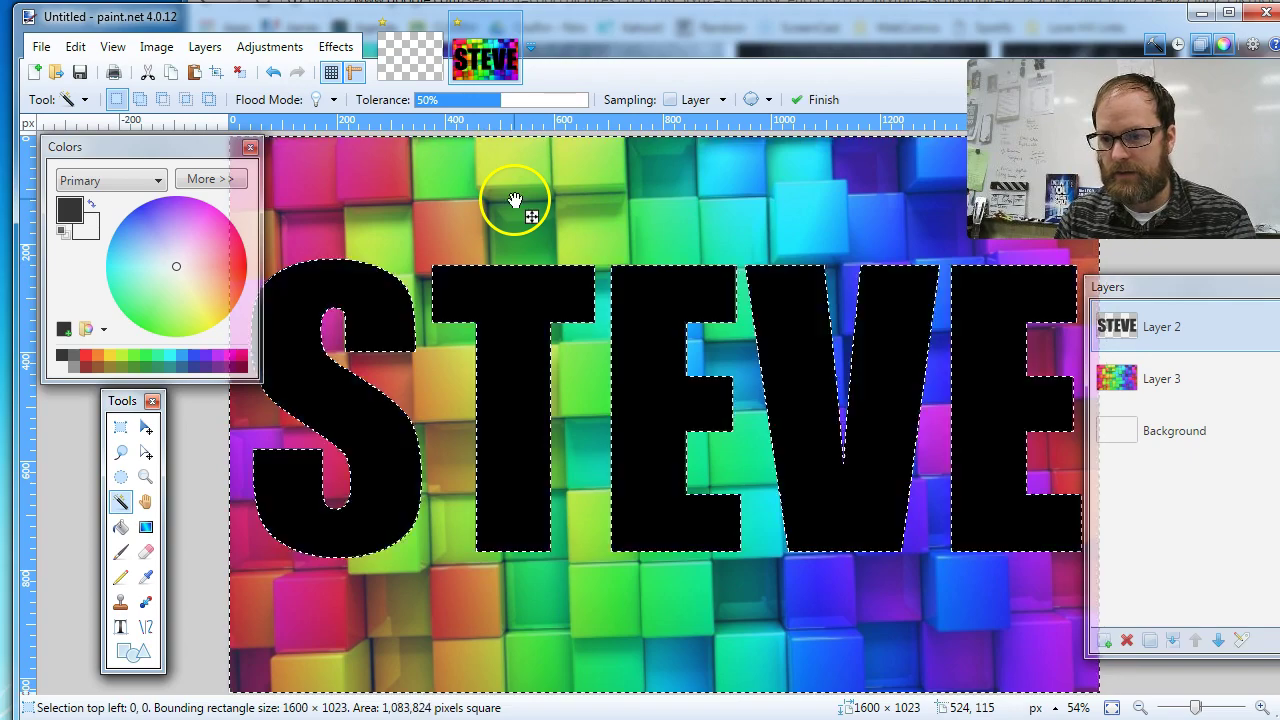
click(517, 200)
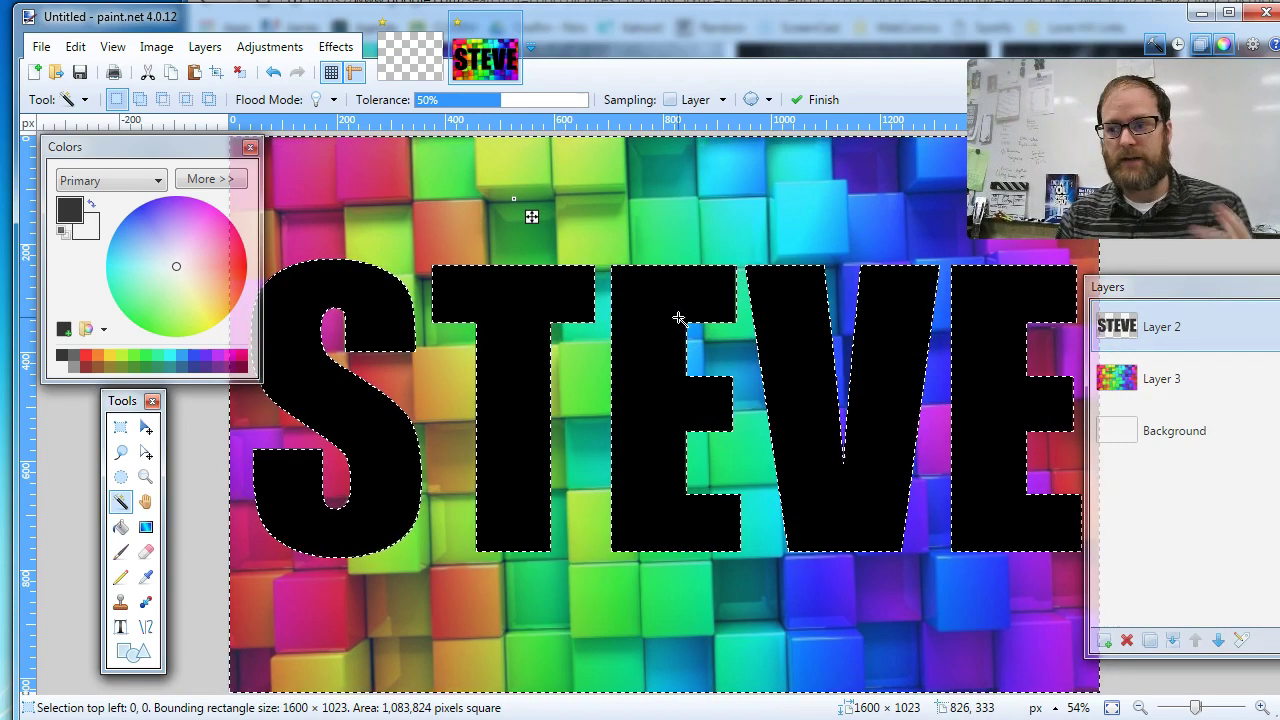
click(1176, 388)
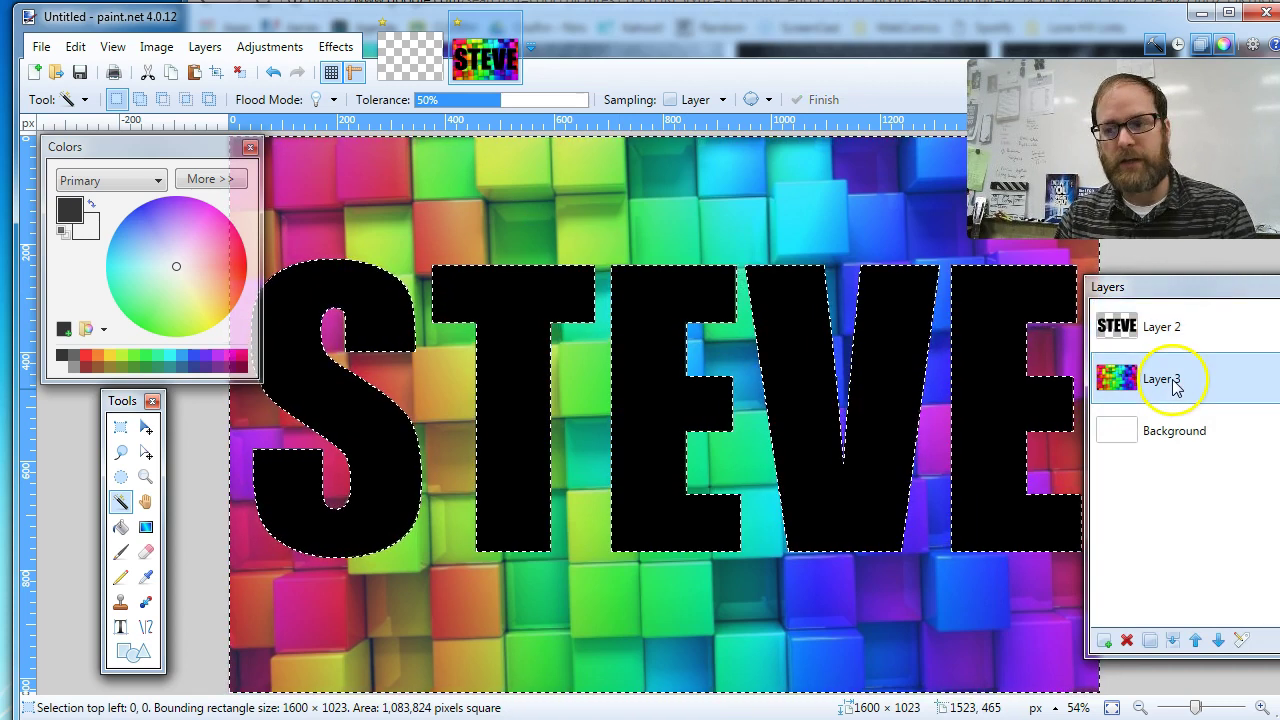
key(Delete)
key(ctrl+d)
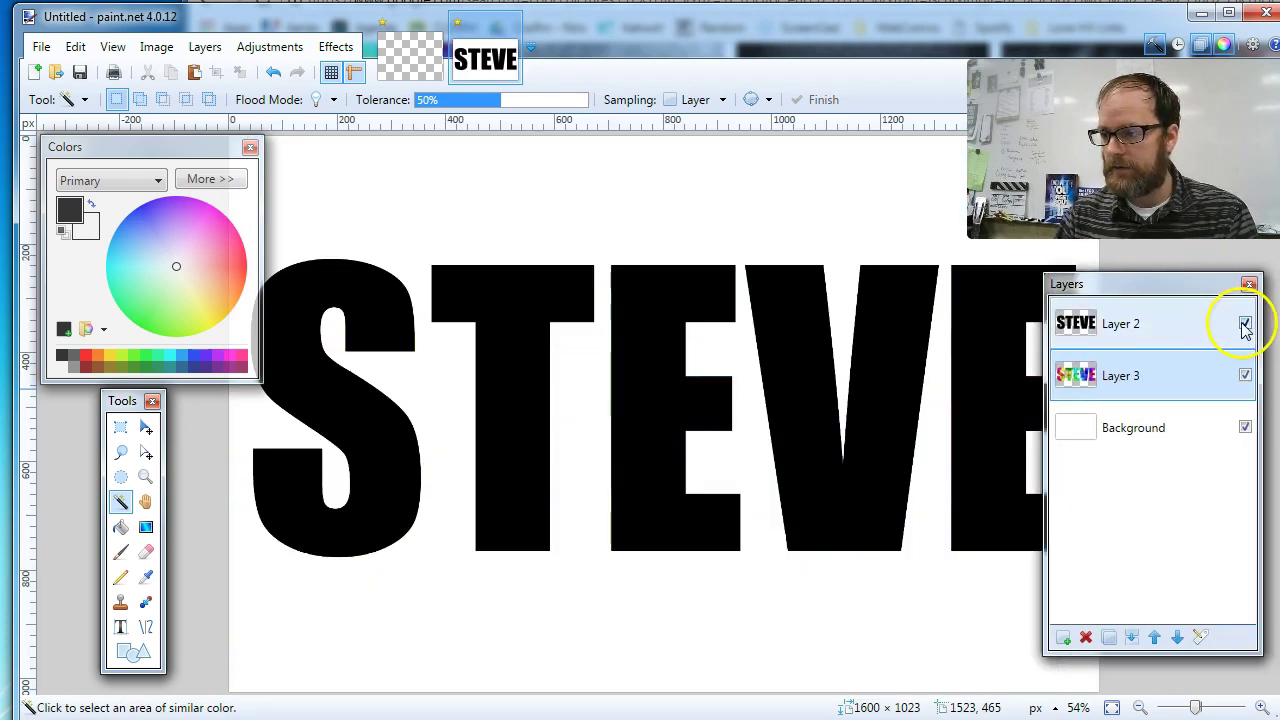
click(1245, 325)
drag(1155, 296, 1225, 284)
- Restore the black STEVE below the cube letters and offset it down-right as a shadow
click(1213, 318)
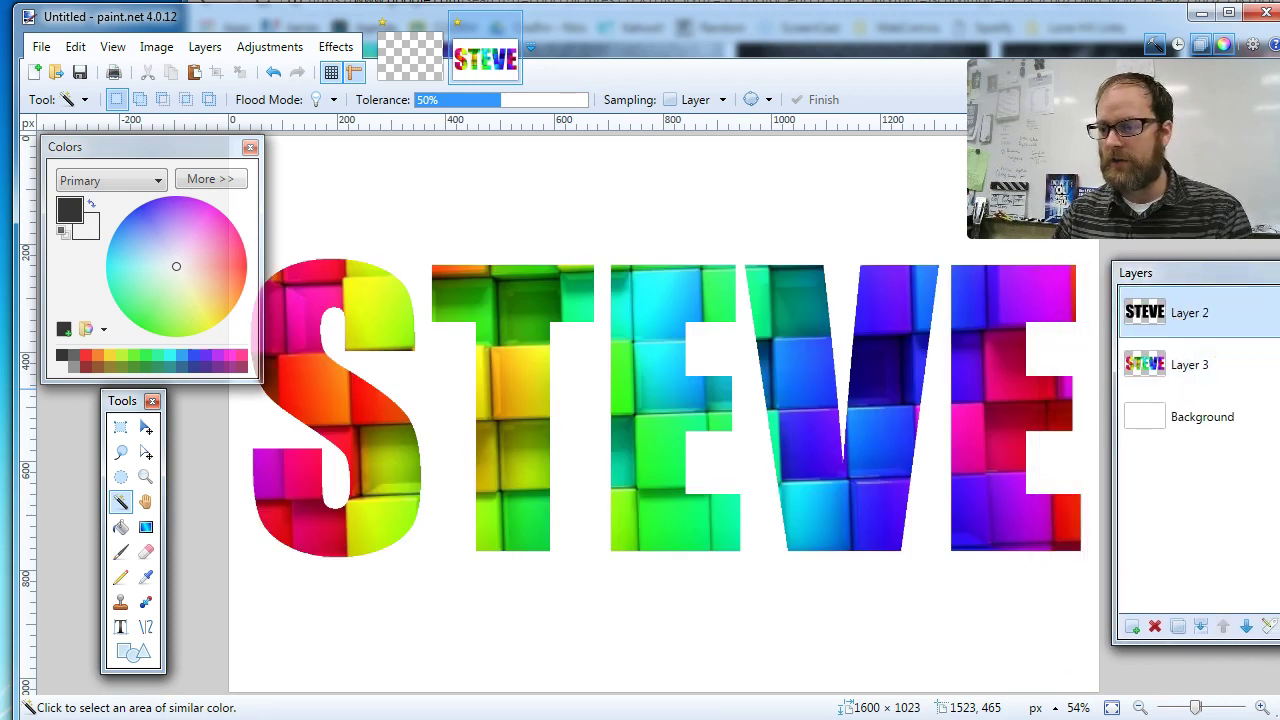
key(ctrl+z)
drag(1245, 325, 1243, 371)
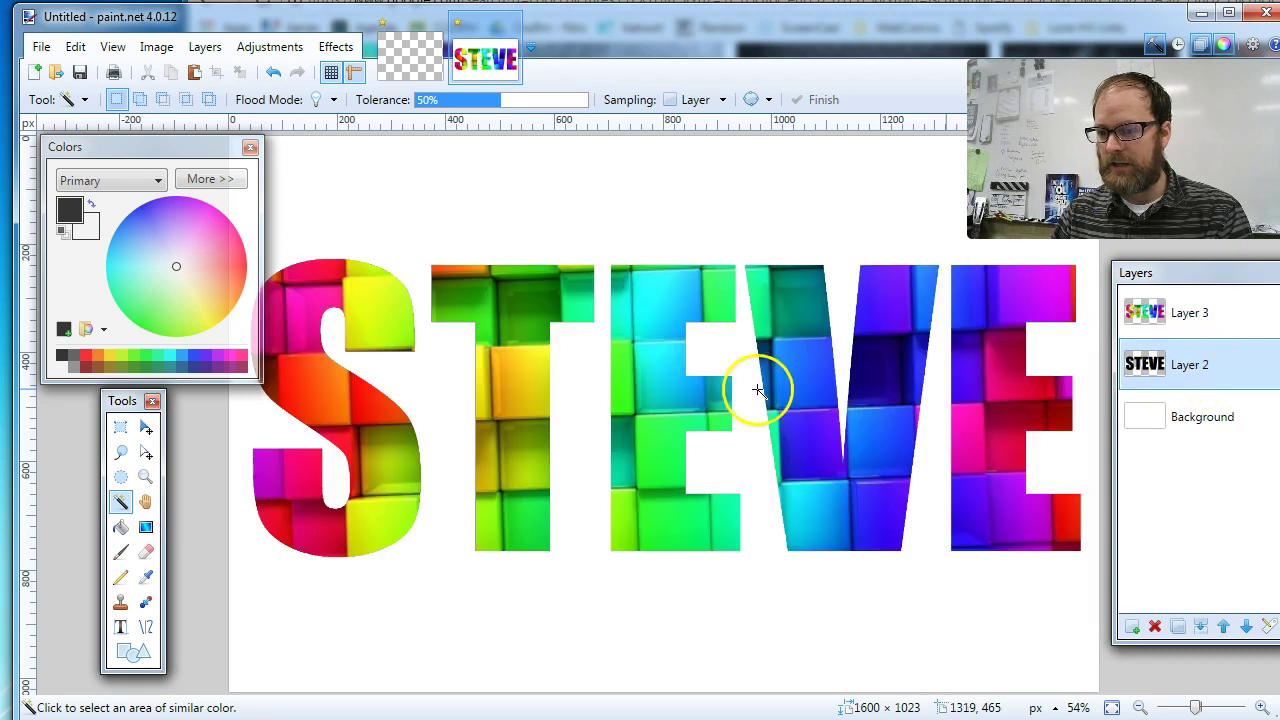
click(145, 427)
mouse_move(505, 450)
mouse_down()
mouse_move(525, 468)
mouse_move(517, 457)
mouse_up()
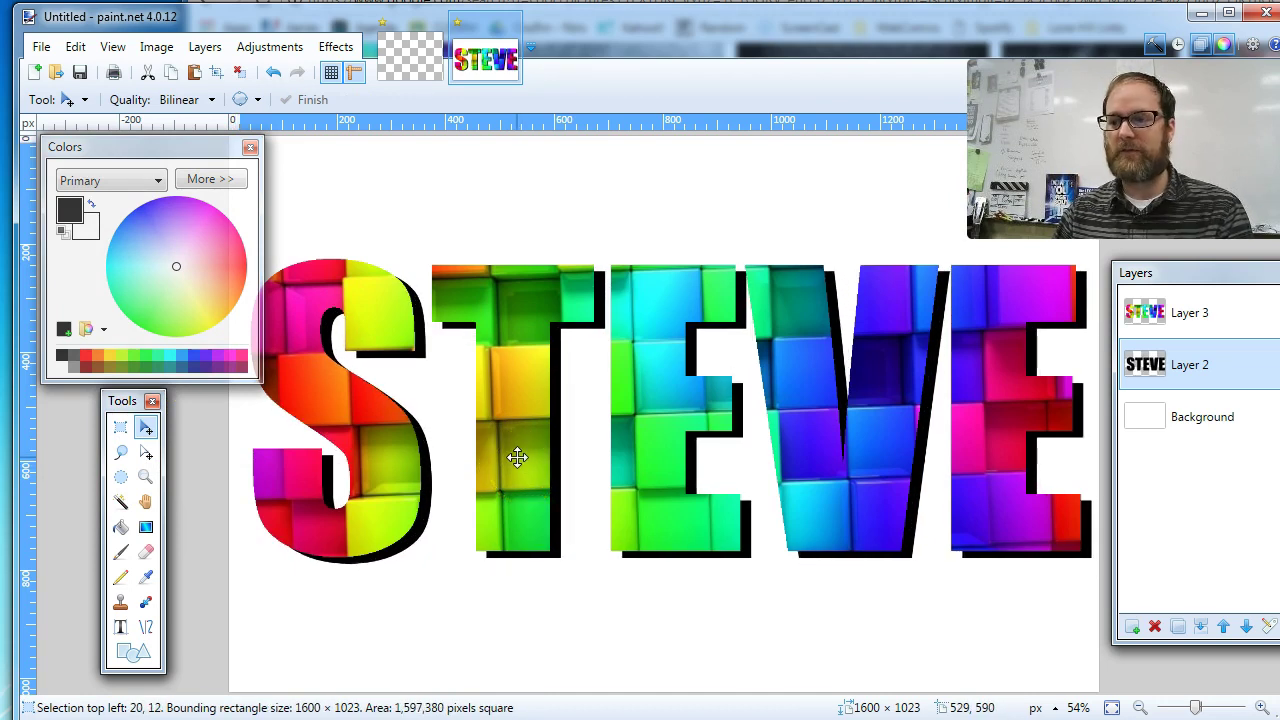